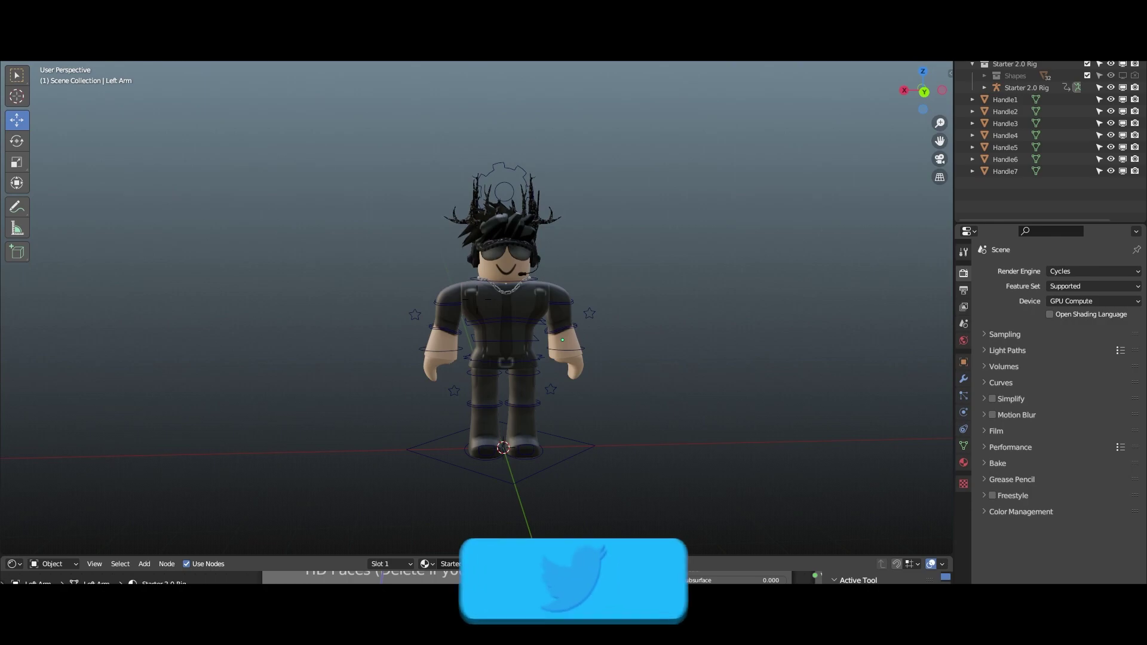
- Examine the rigged character from the front and sides at different distances with walk navigation
key("w")
key("w")
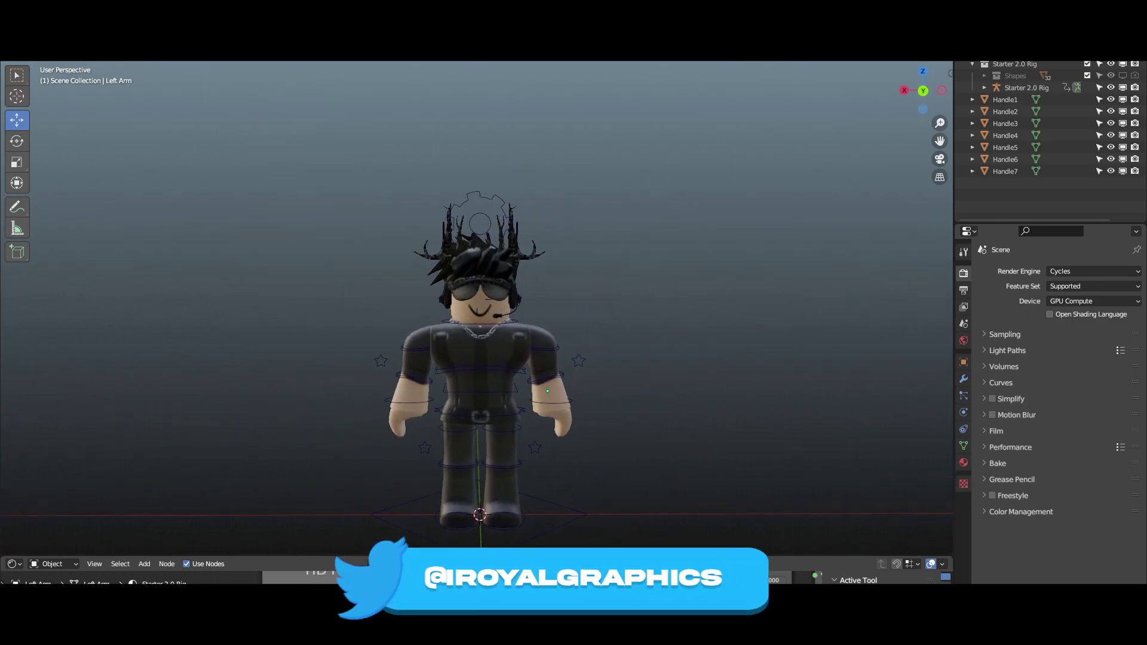
left_click(729, 322)
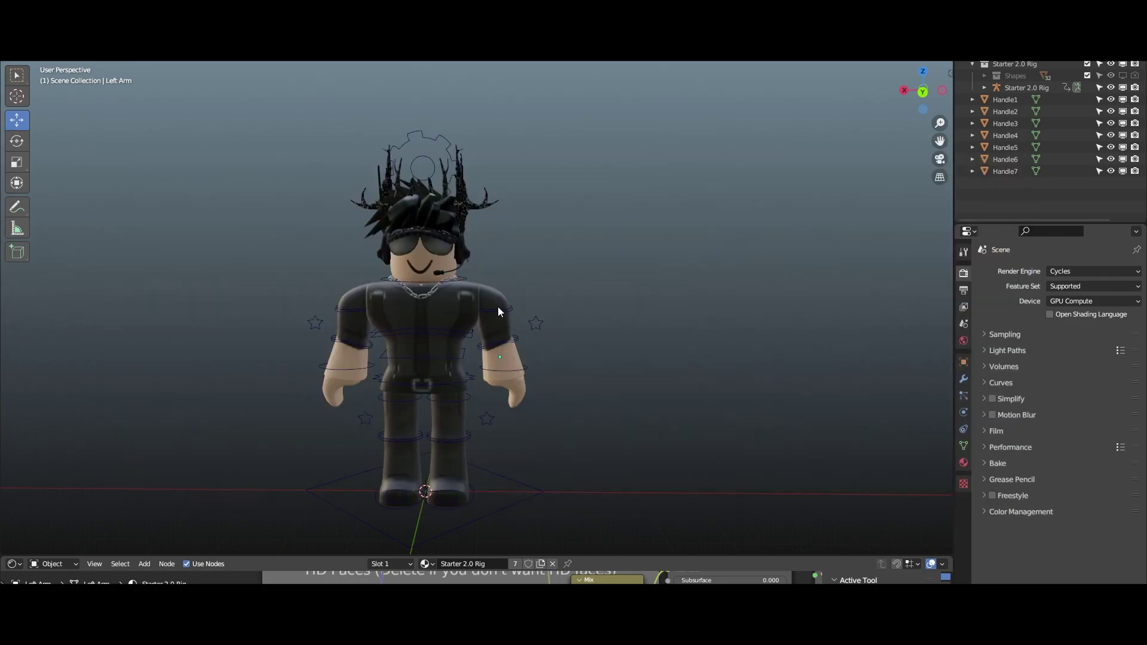
left_click(501, 297)
scroll(501, 296, "up", 3)
left_click_drag(477, 300, 454, 293)
scroll(454, 293, "down", 2)
scroll(454, 292, "up", 2)
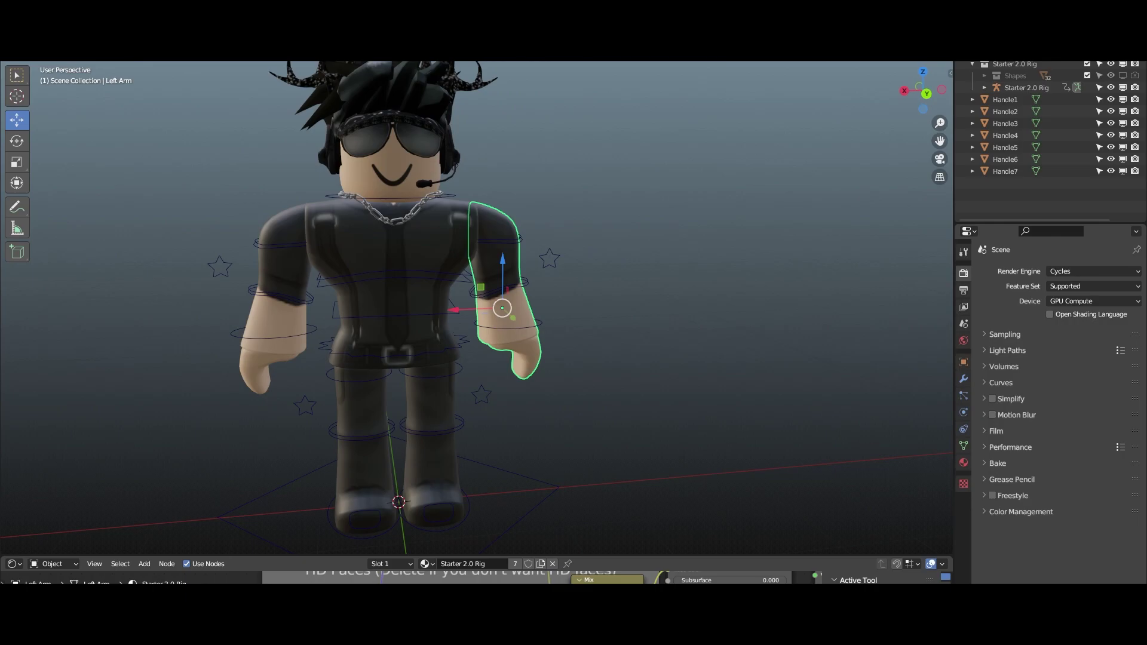
left_click(636, 472)
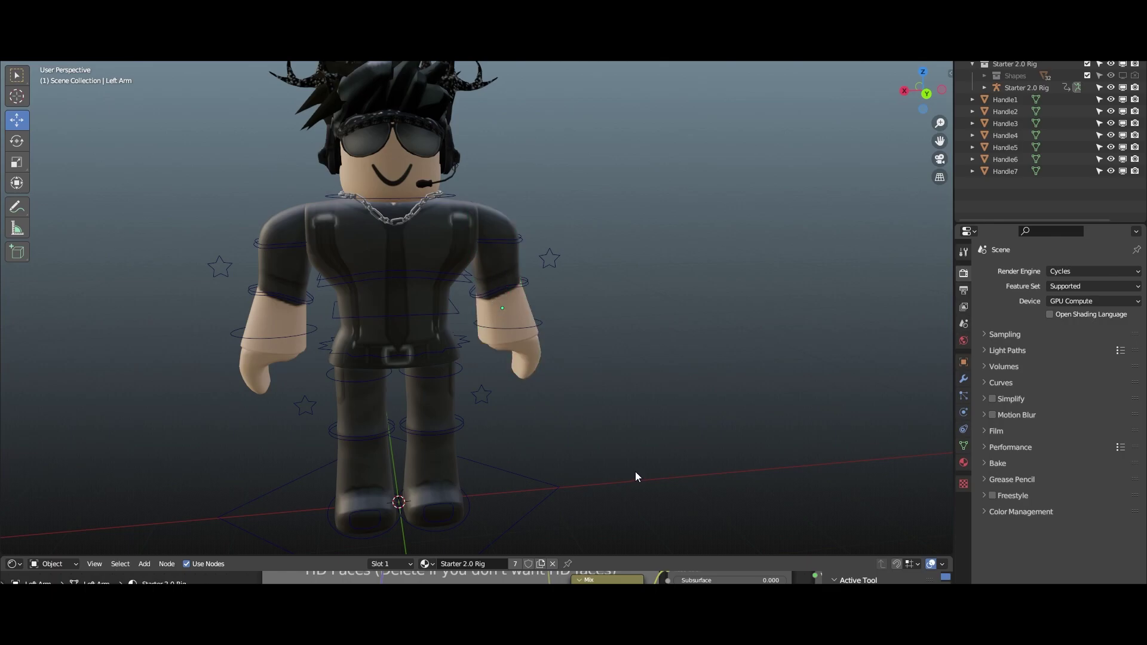
key("shift+grave")
key("s")
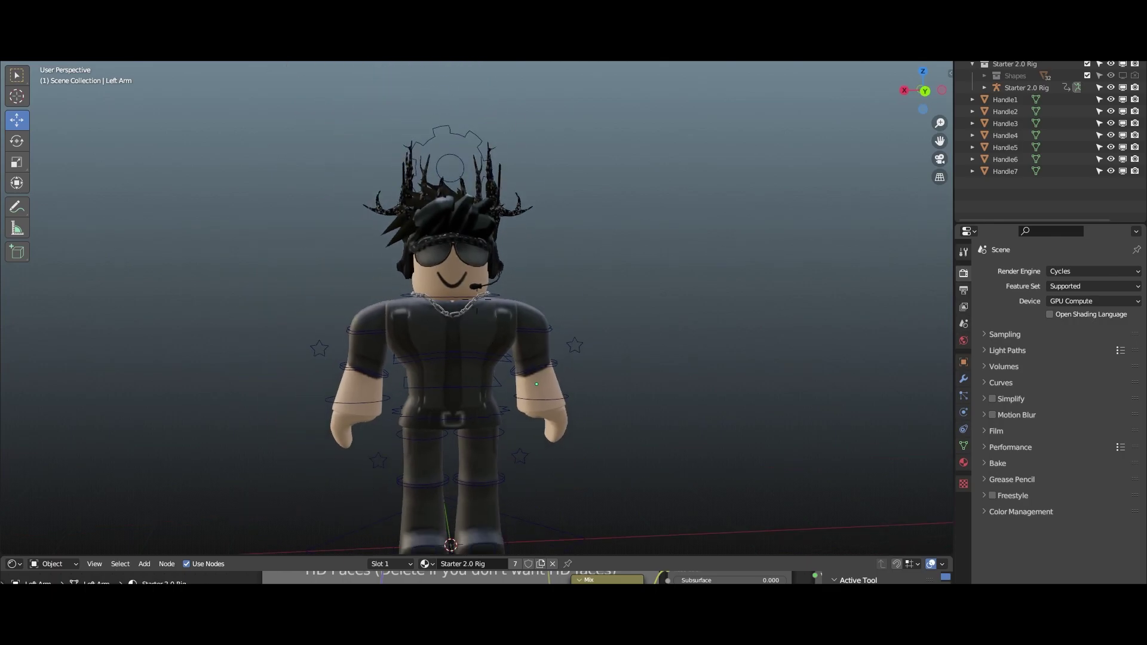
key("s")
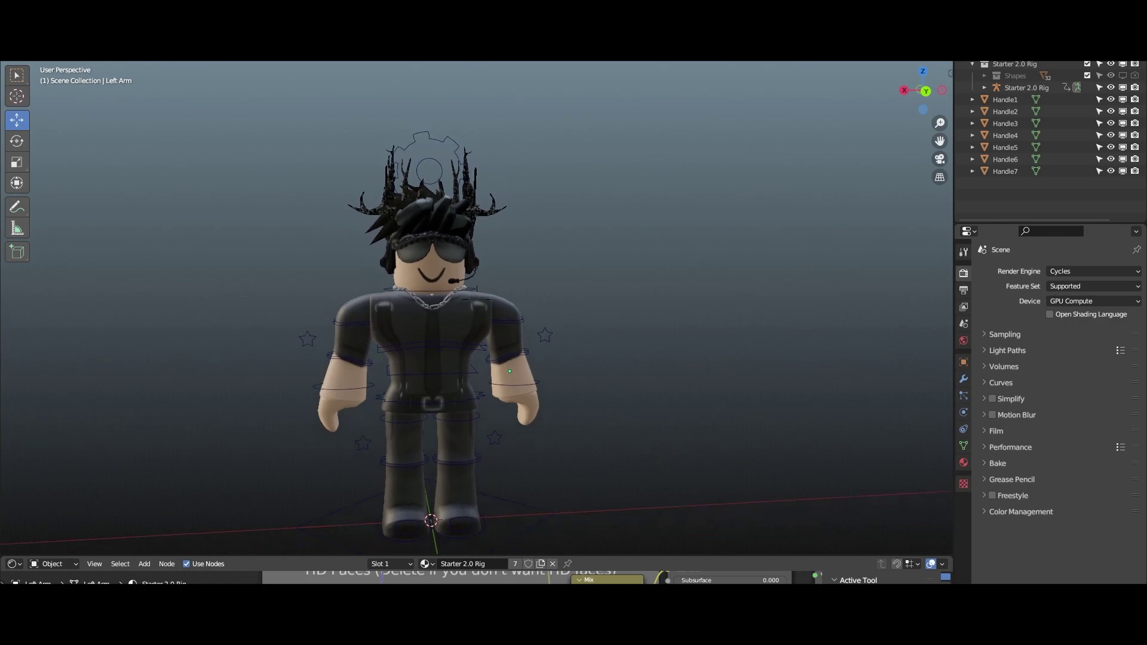
key("w")
key("a")
key("w")
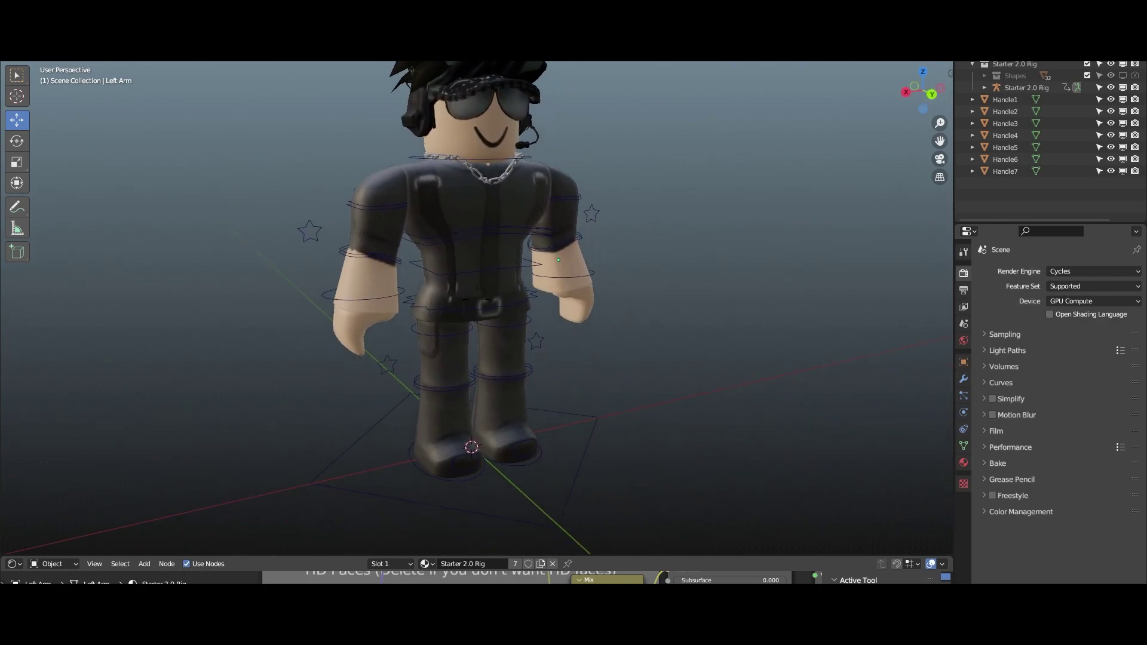
key("d")
left_click(635, 471)
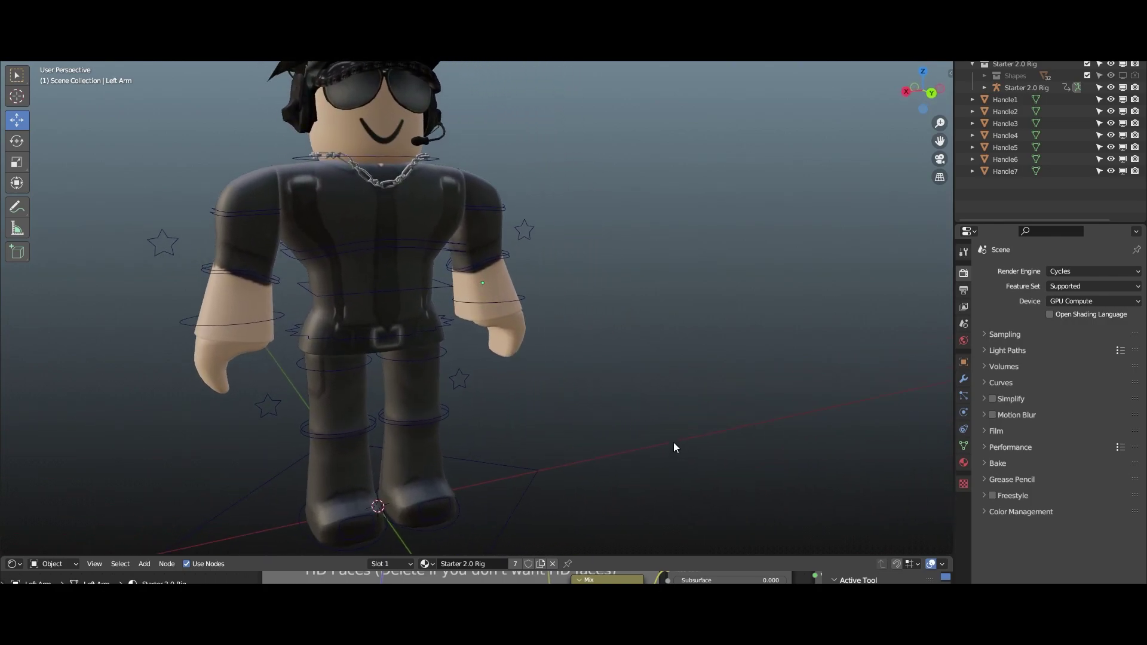
- Add a camera to the scene with the view facing the character
key("shift+grave")
key("s")
scroll(670, 441, "up", 4)
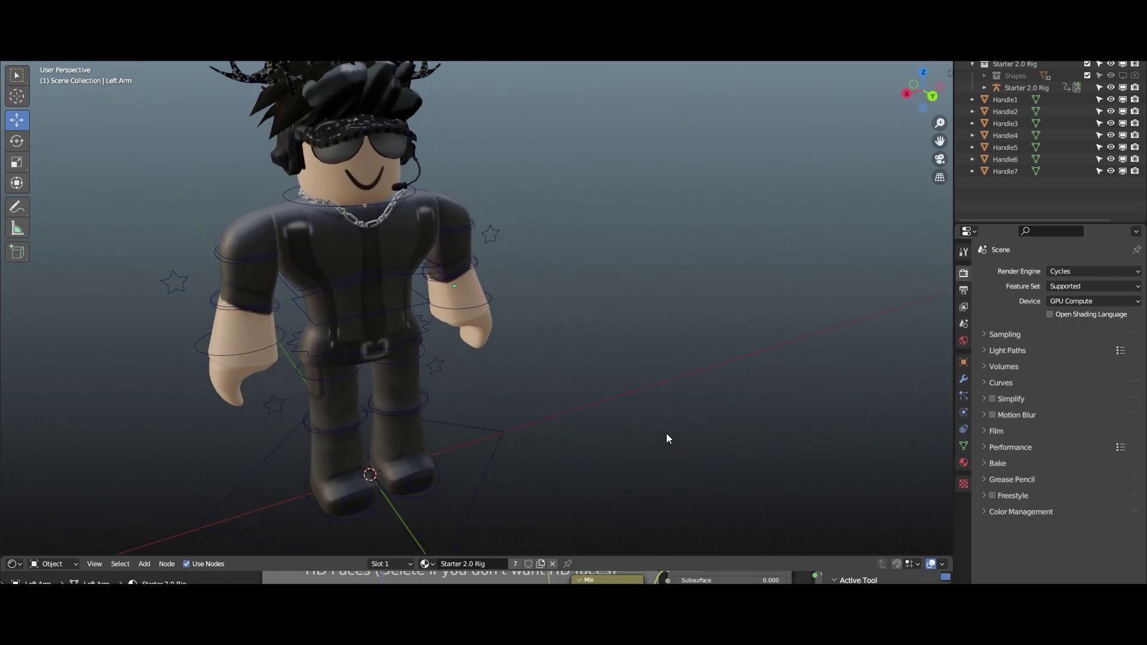
key("shift+a")
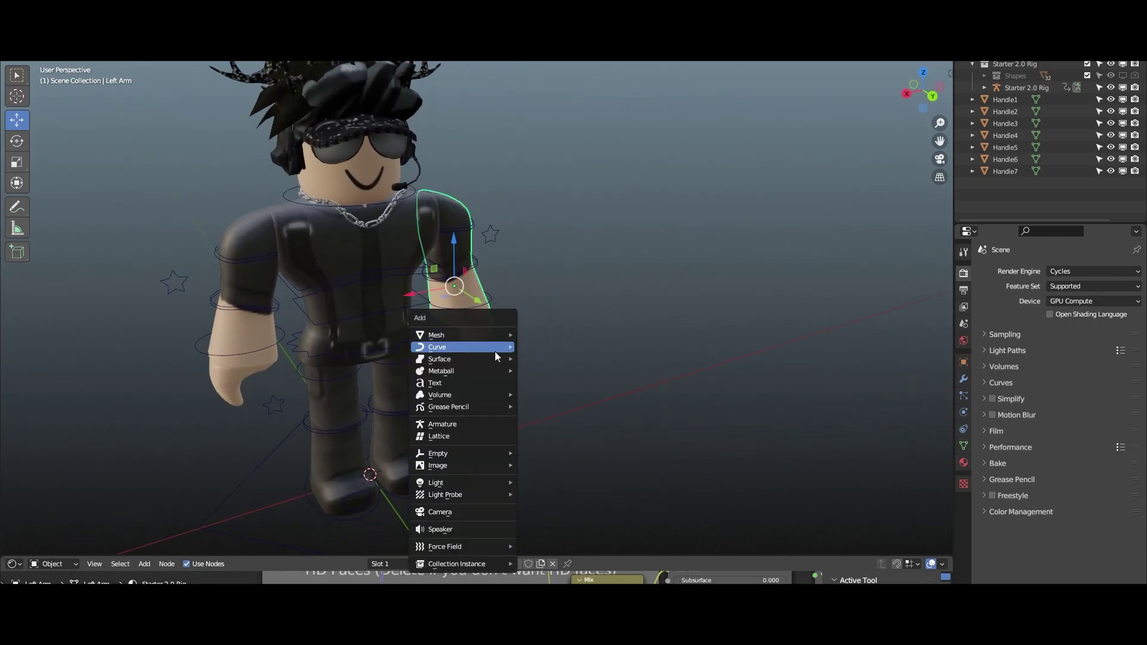
left_click(467, 512)
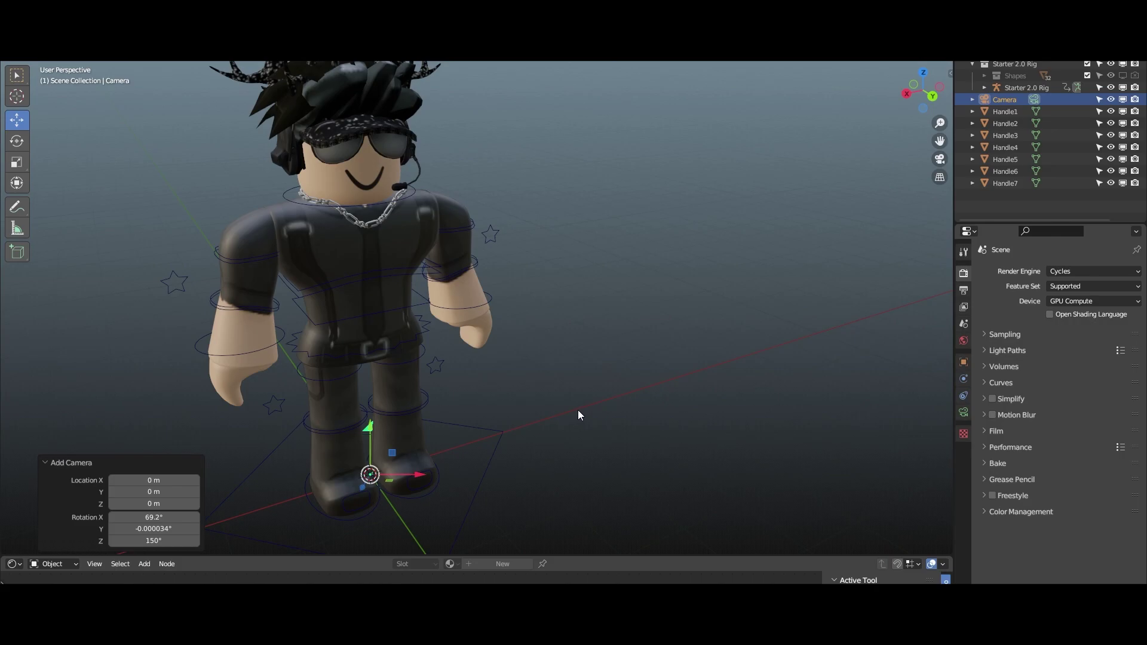
- Look through the new camera and frame the character in its view with walk navigation
key("ctrl+KP_0")
left_click(964, 413)
key("shift+grave")
key("s")
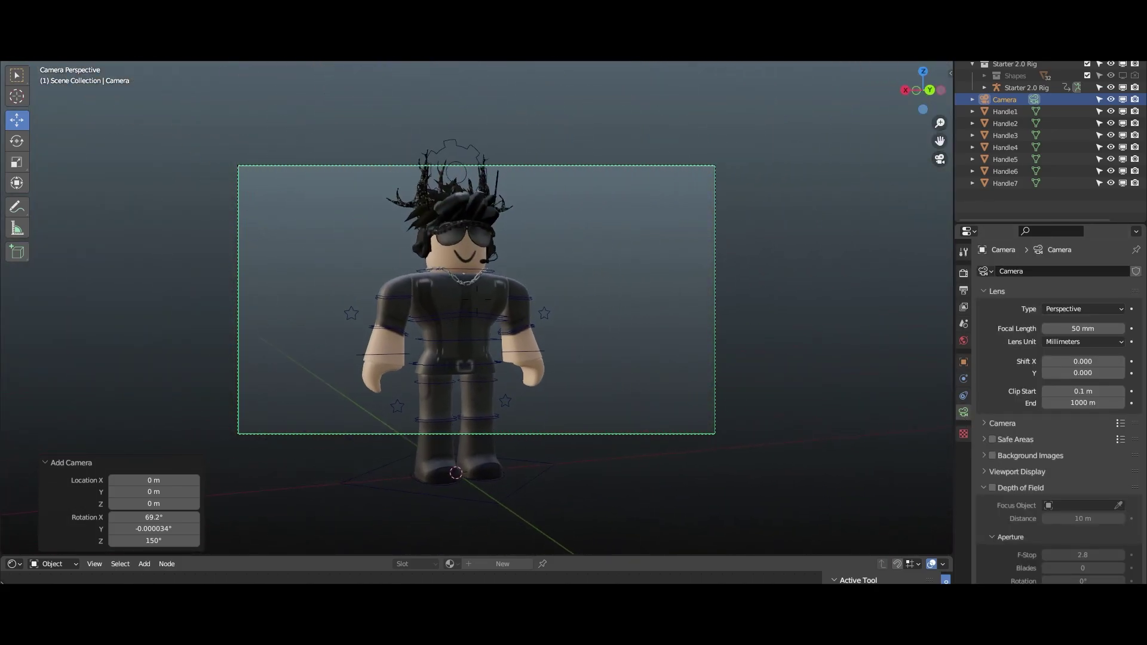
- Reduce the compression of the PNG render output to its minimum
left_click(963, 273)
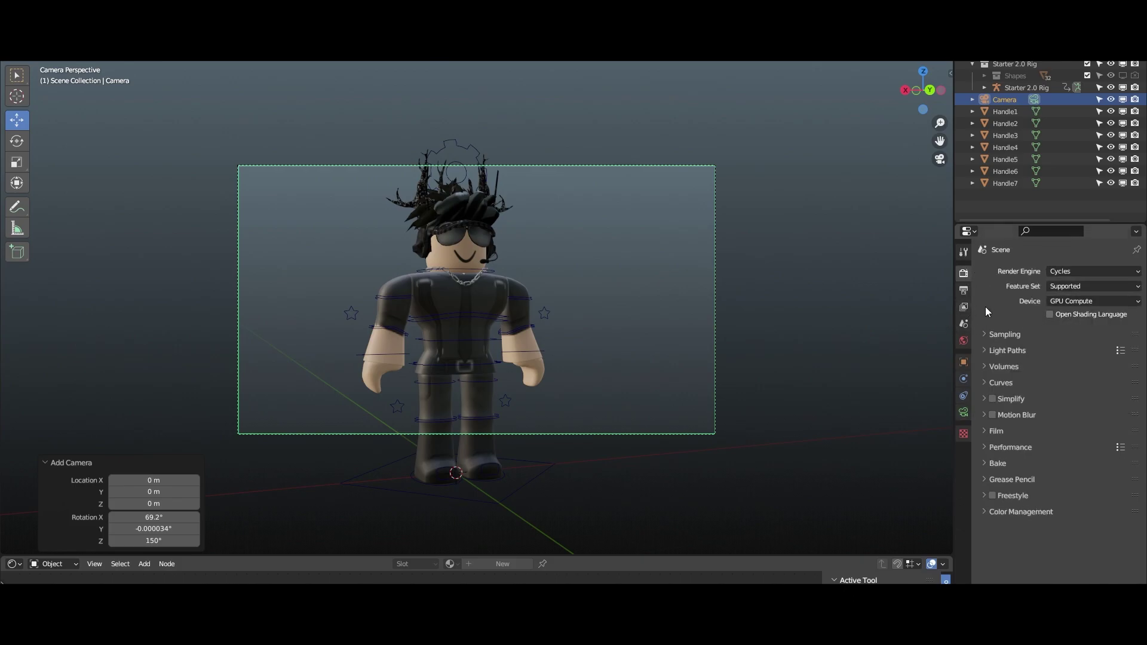
left_click(964, 289)
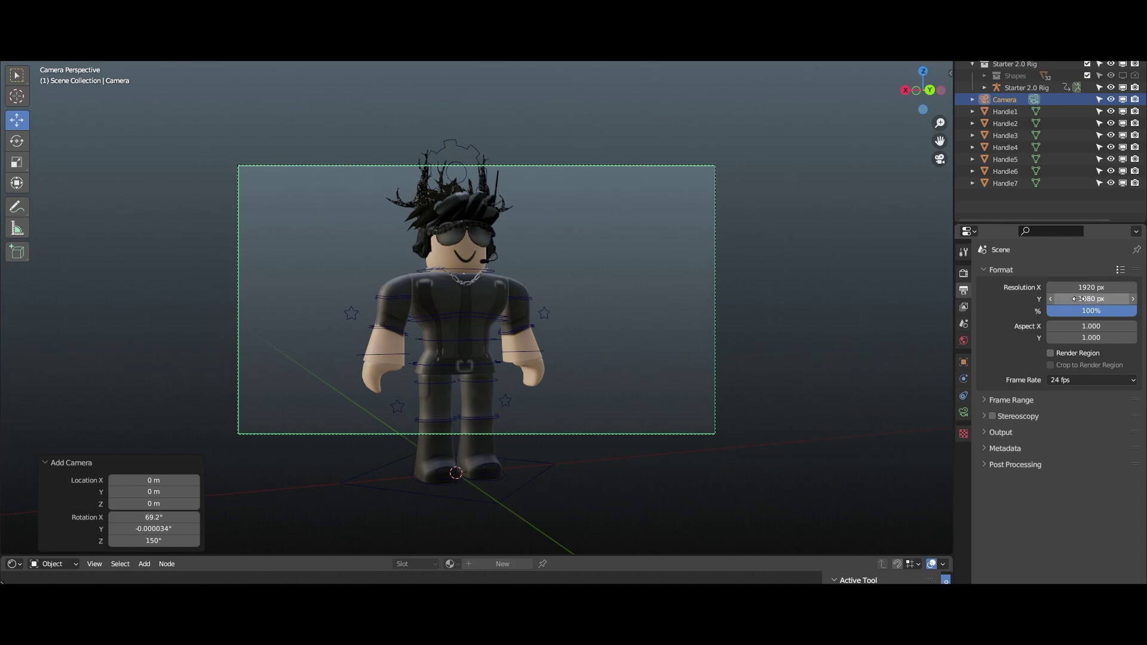
left_click(1001, 432)
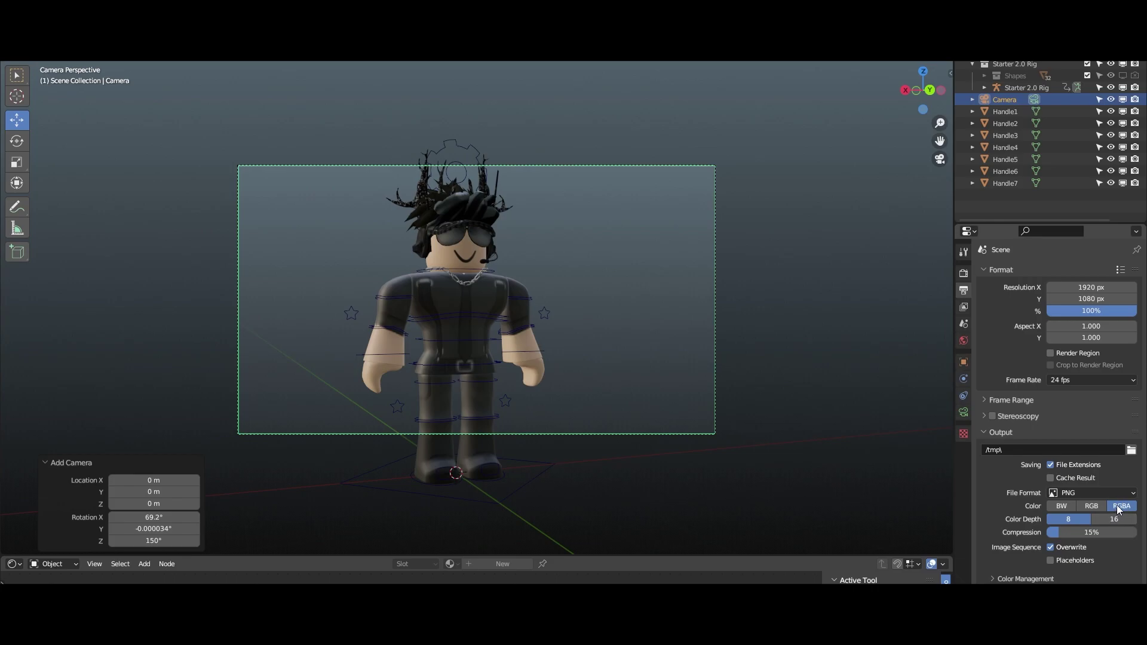
left_click_drag(1098, 532, 1045, 532)
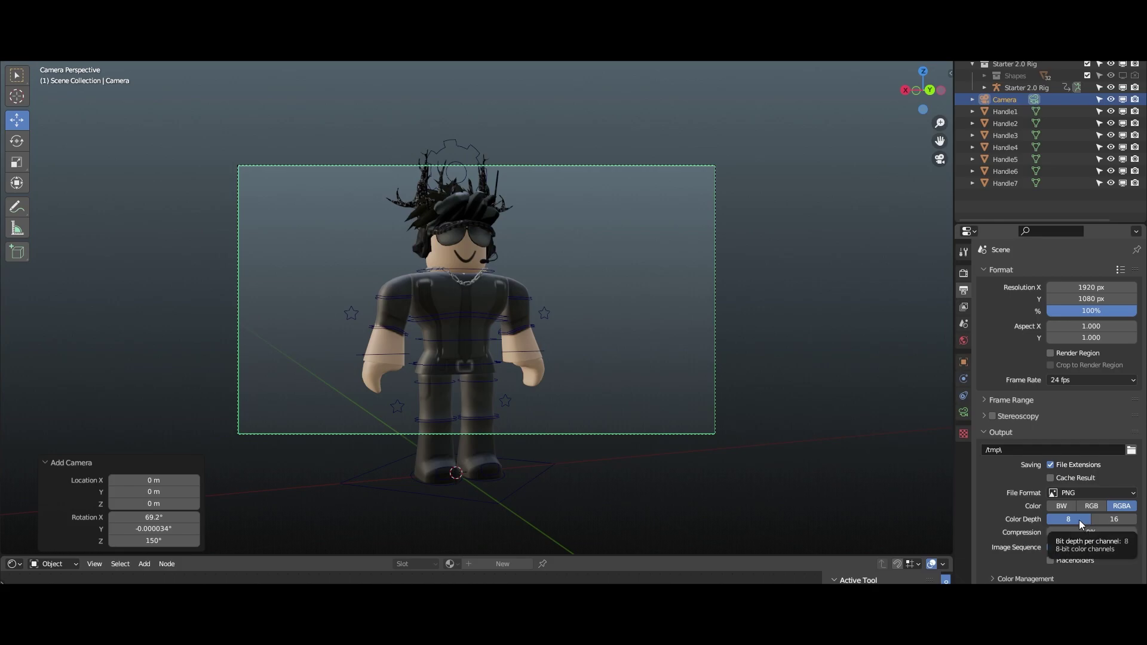
- Choose the Accurate prefilter in the denoise settings of the Cycles render sampling
left_click(963, 273)
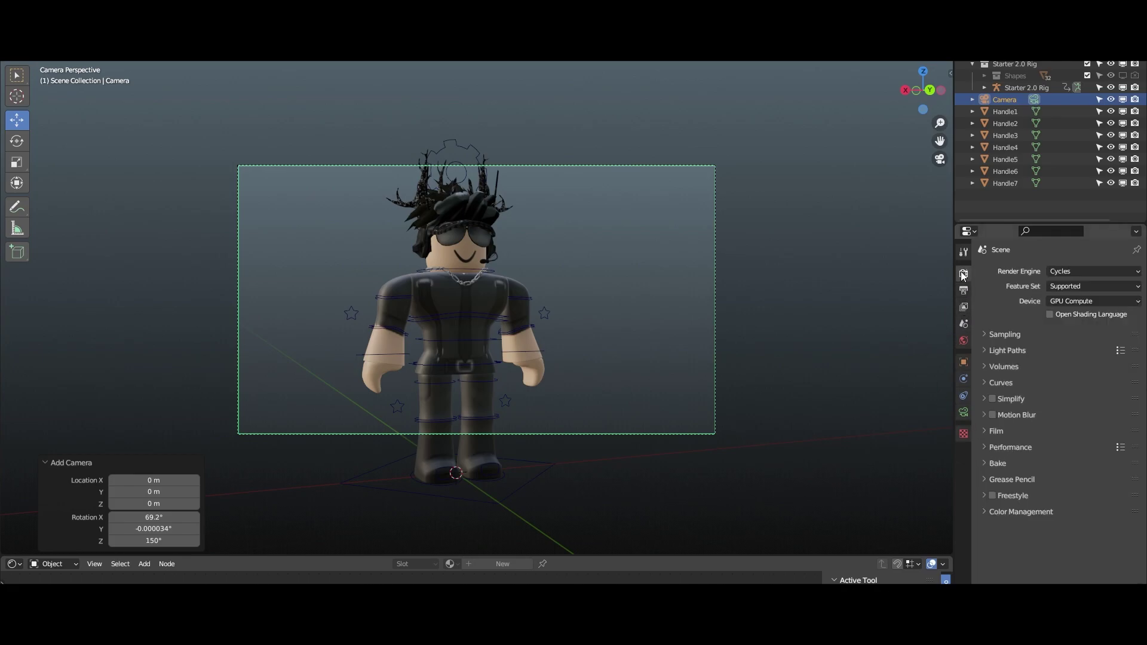
left_click(1000, 334)
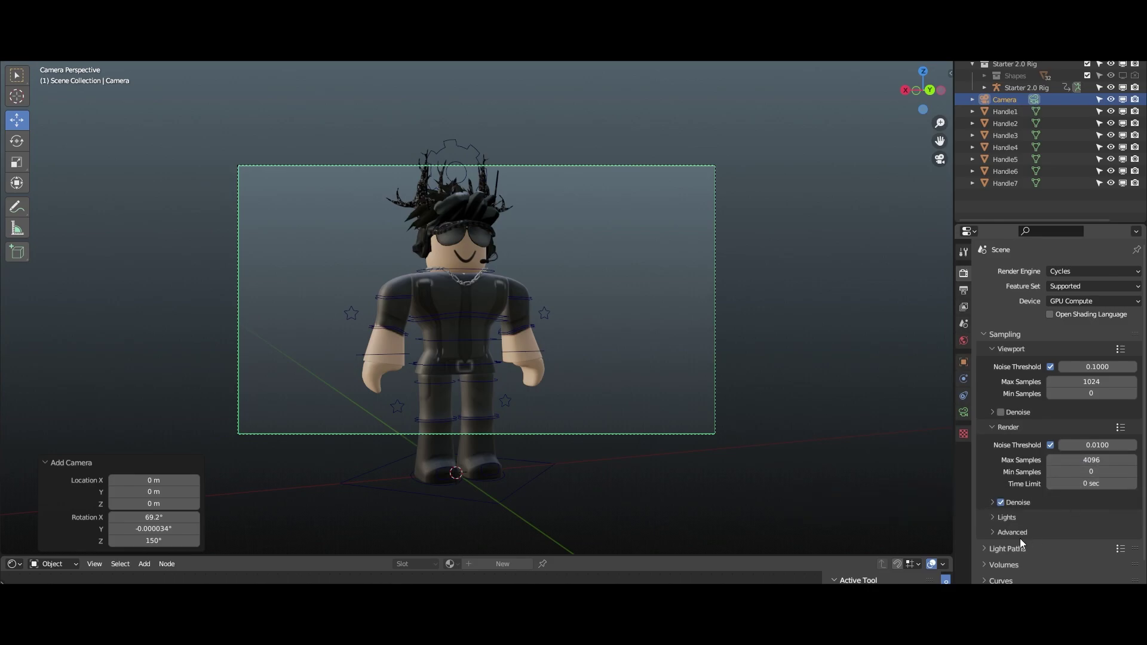
scroll(1025, 536, "down", 3)
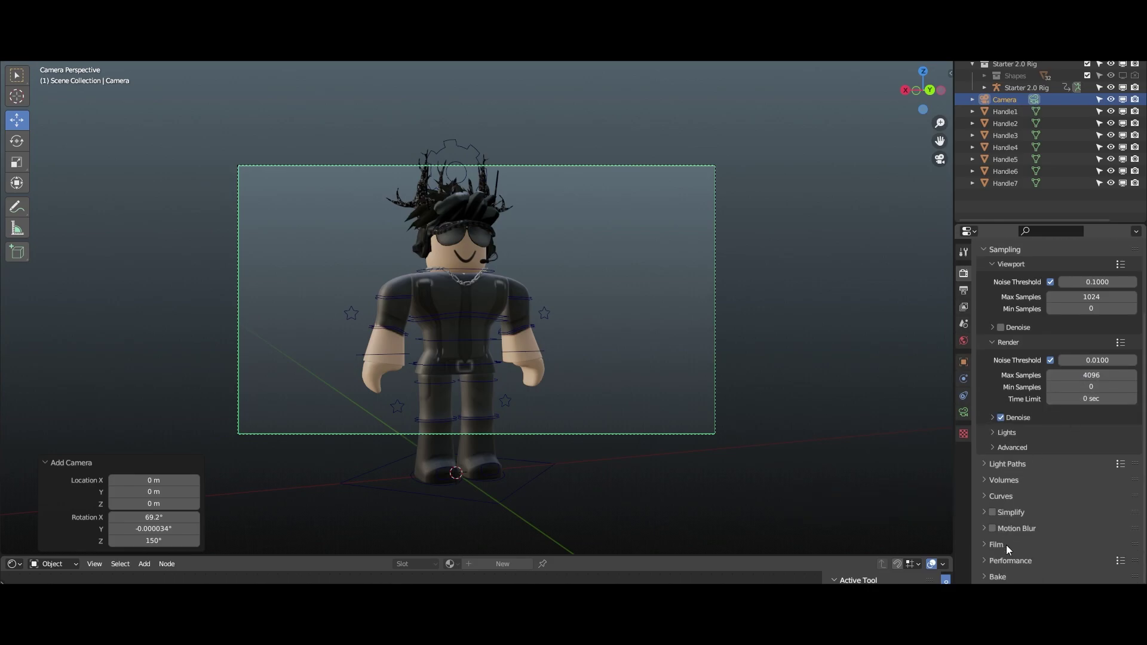
left_click(1020, 418)
left_click(1066, 460)
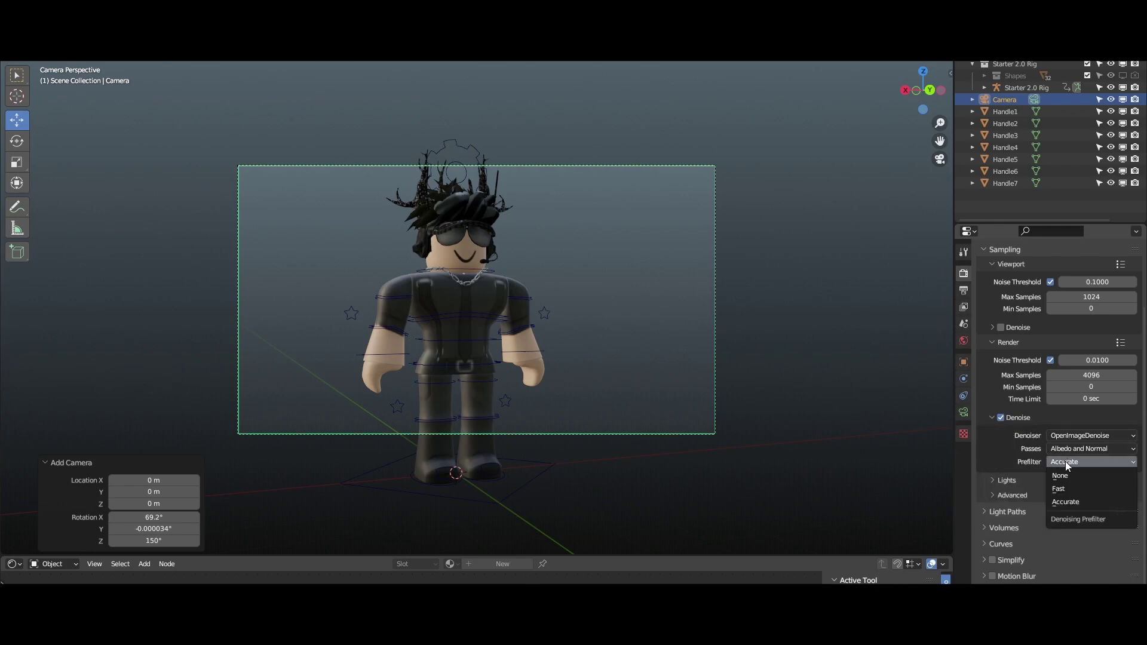
left_click(1063, 501)
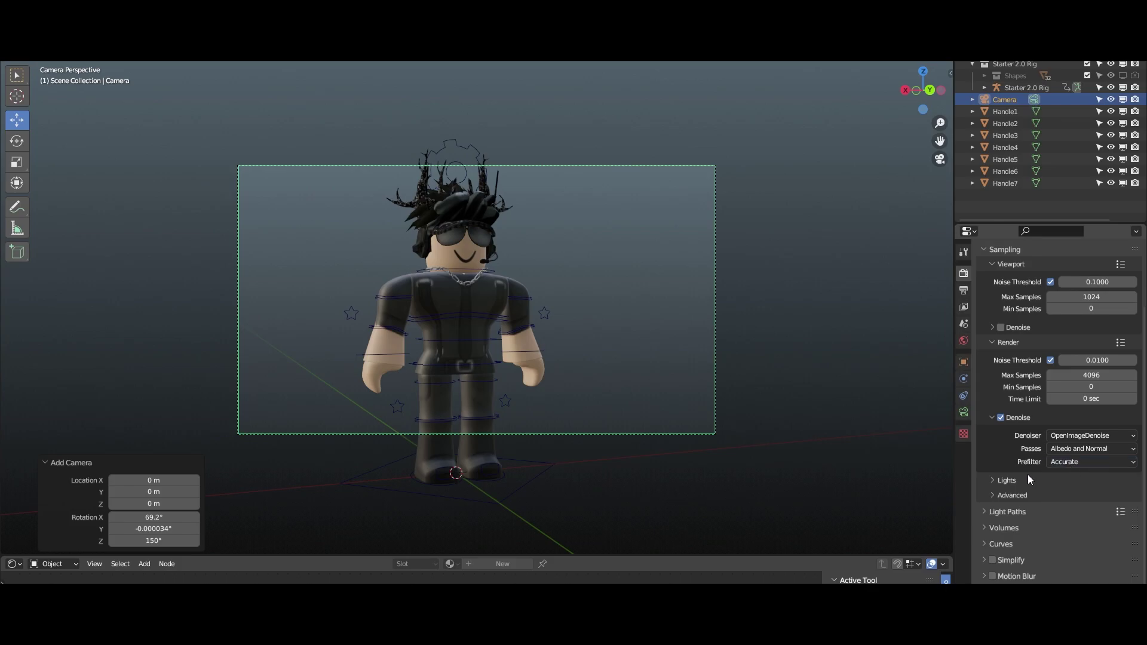
- Set the render denoiser to OptiX with Albedo and Normal passes
left_click(1063, 449)
left_click(1069, 474)
left_click(1066, 435)
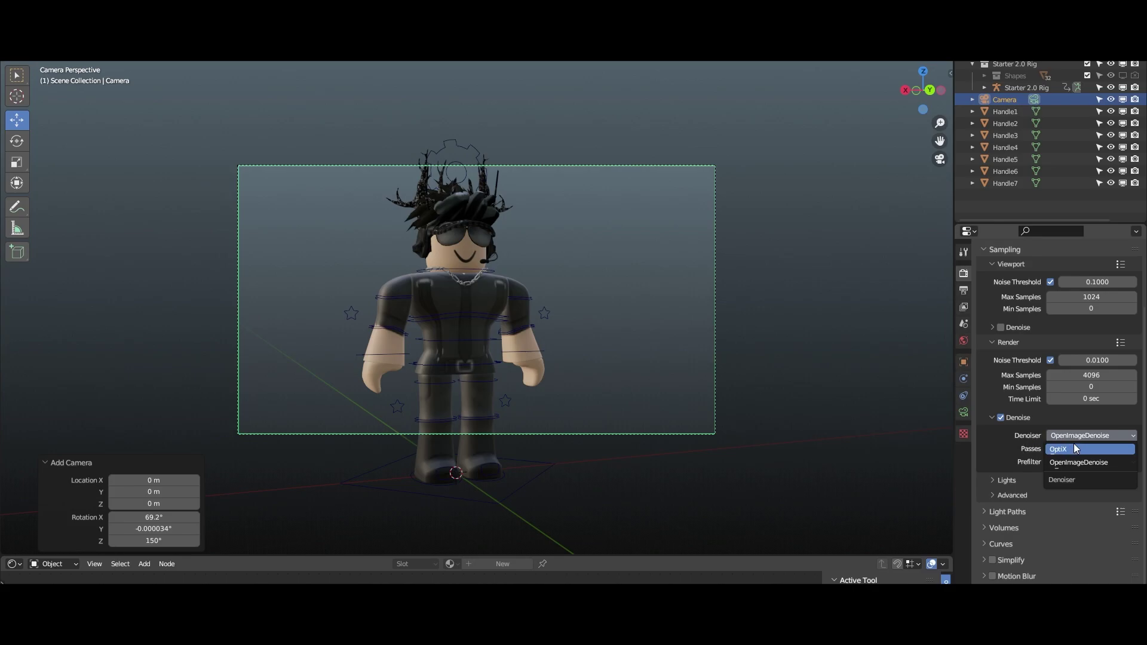
left_click(1069, 448)
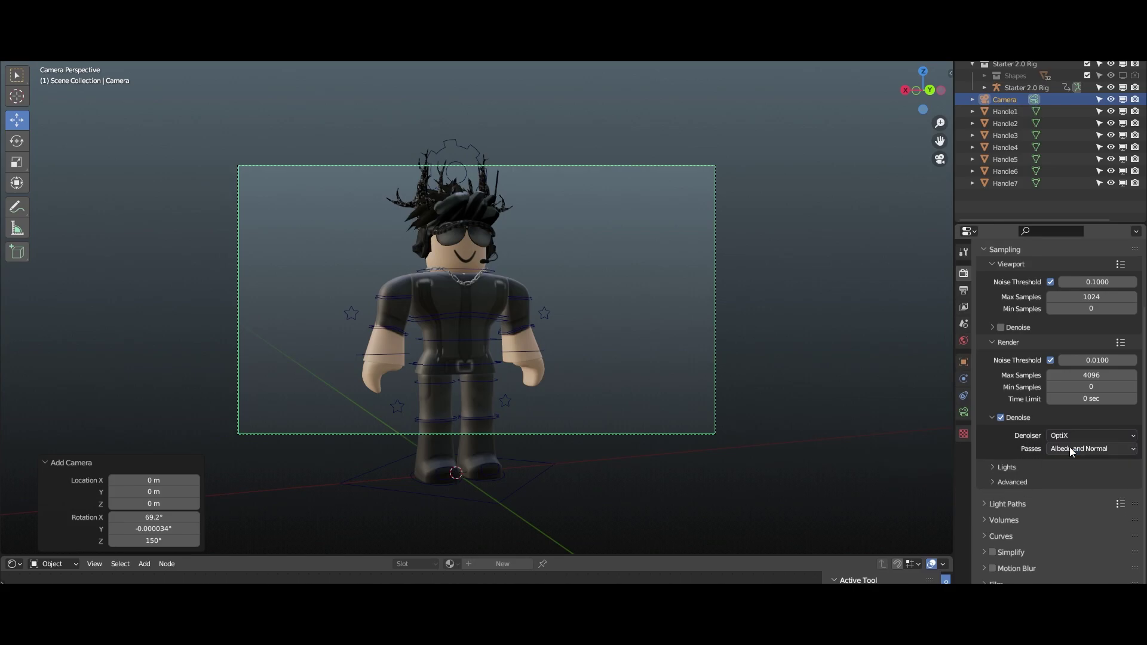
- Move the camera closer to the character and set its focal length to 28 mm
left_click(579, 406)
left_click(716, 387)
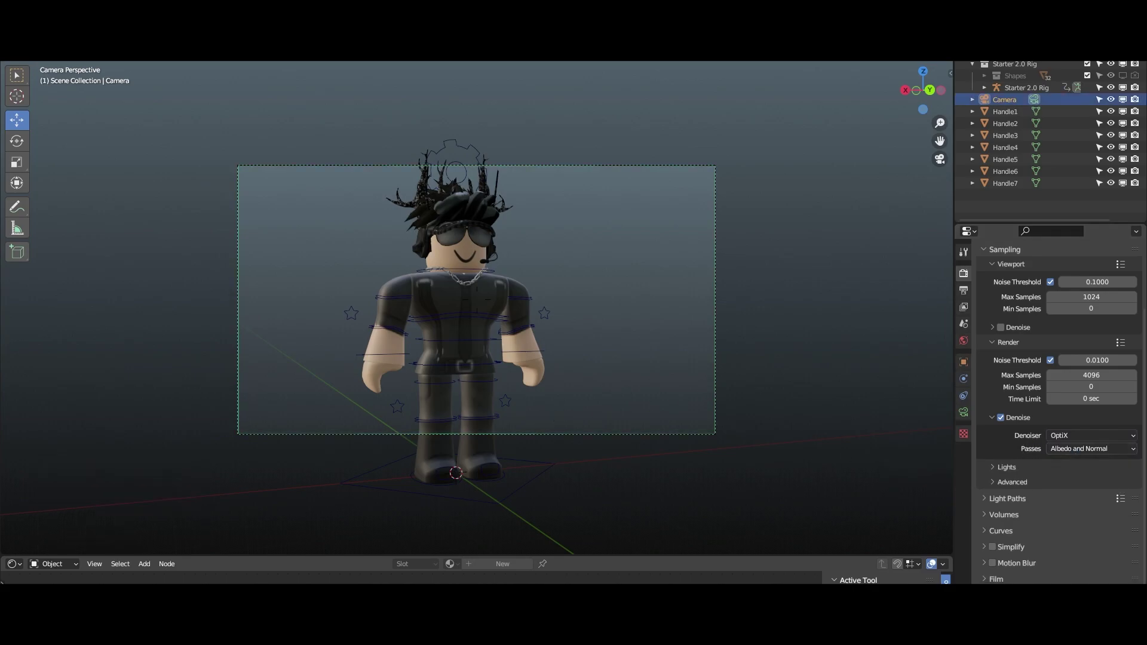
key("g")
key("shift+z")
left_click(929, 418)
left_click(963, 412)
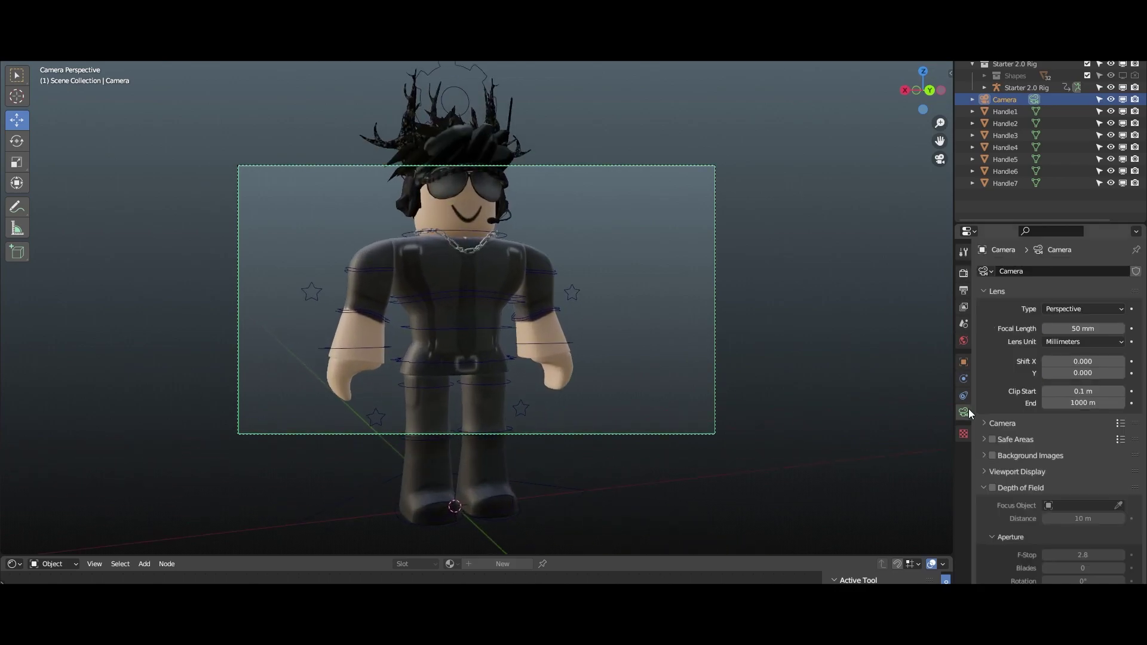
left_click_drag(1076, 329, 1028, 328)
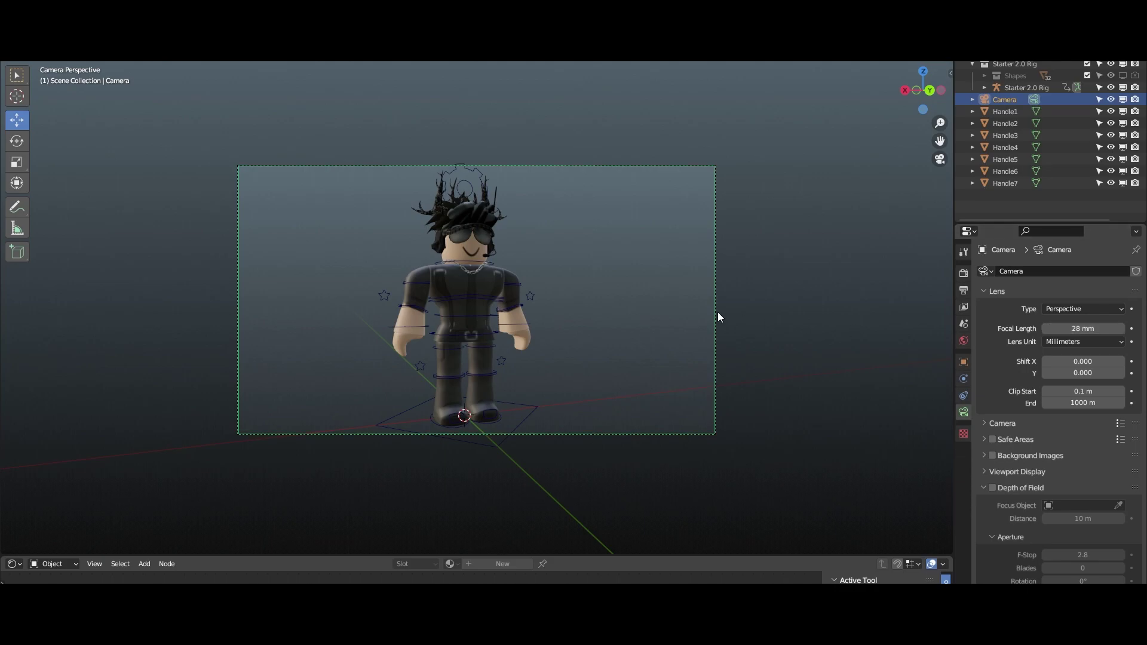
scroll(717, 317, "up", 5)
scroll(472, 317, "up", 2)
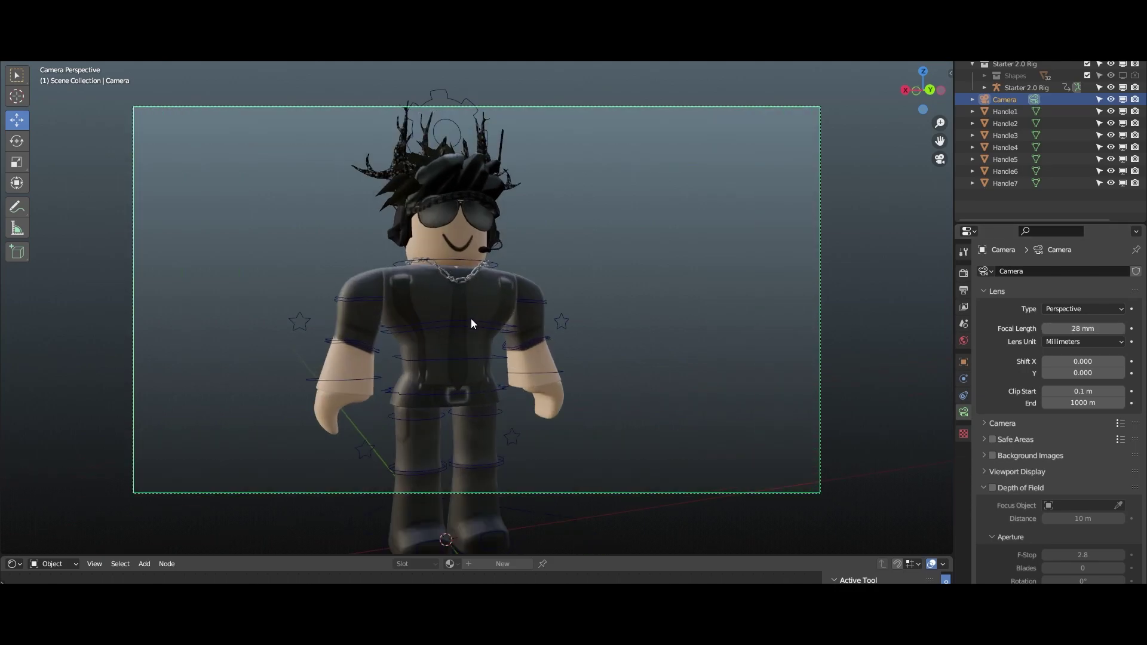
left_click(461, 358)
key("g")
right_click(525, 362)
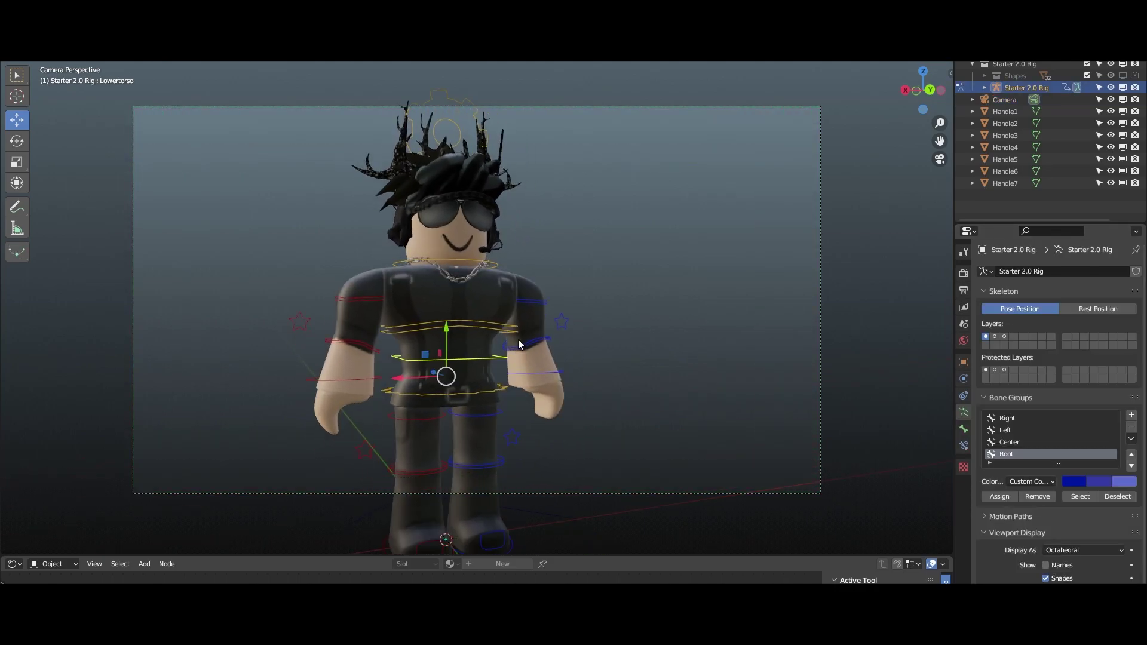
- Set IK/FK Switch to 1.000 on both the left and right foot settings bones of the rig
left_click_drag(513, 317, 435, 360)
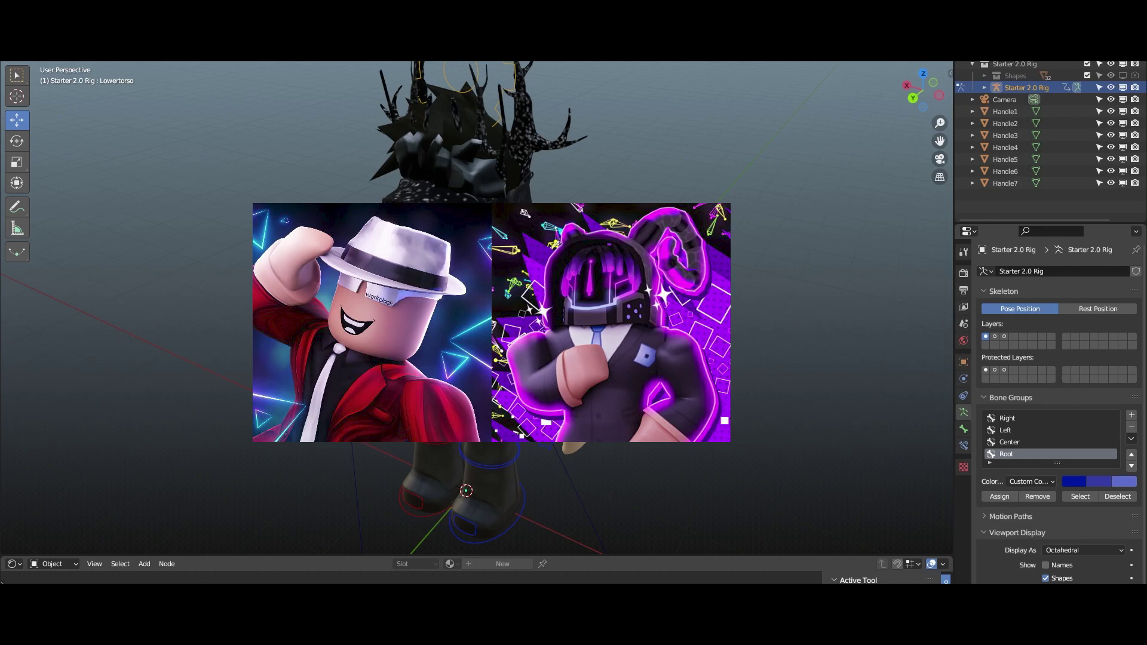
left_click_drag(656, 290, 605, 339)
scroll(640, 279, "up", 4)
left_click(458, 492)
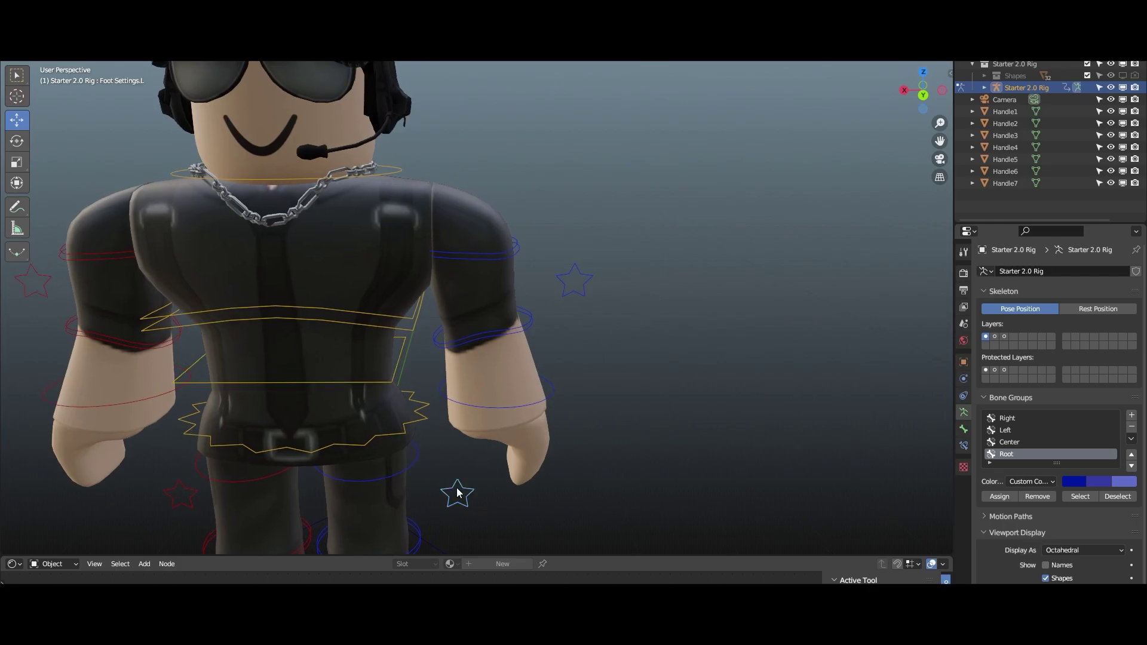
key("KP_Decimal")
key("n")
scroll(463, 491, "down", 4)
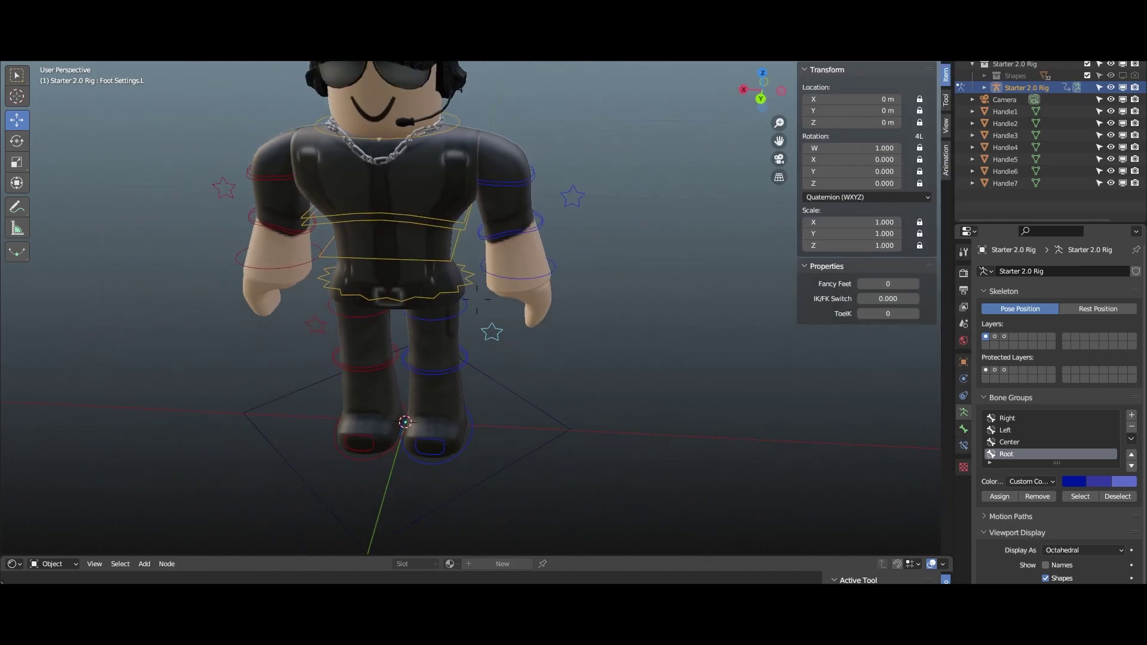
left_click_drag(449, 315, 477, 298)
scroll(476, 298, "up", 3)
key("s")
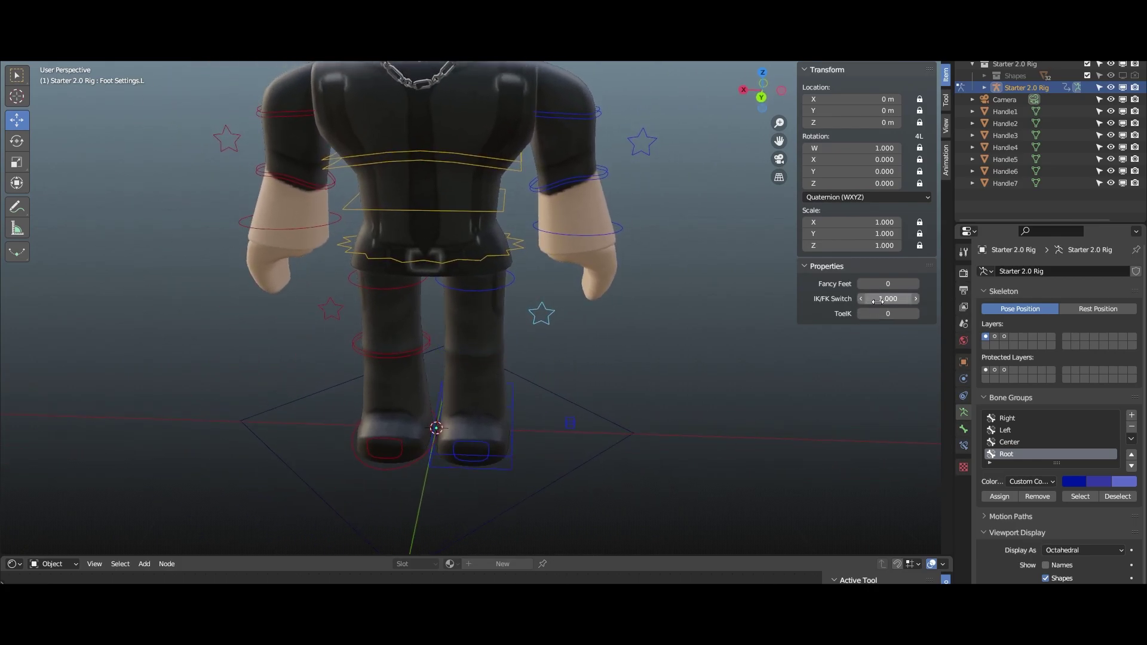
left_click(337, 320)
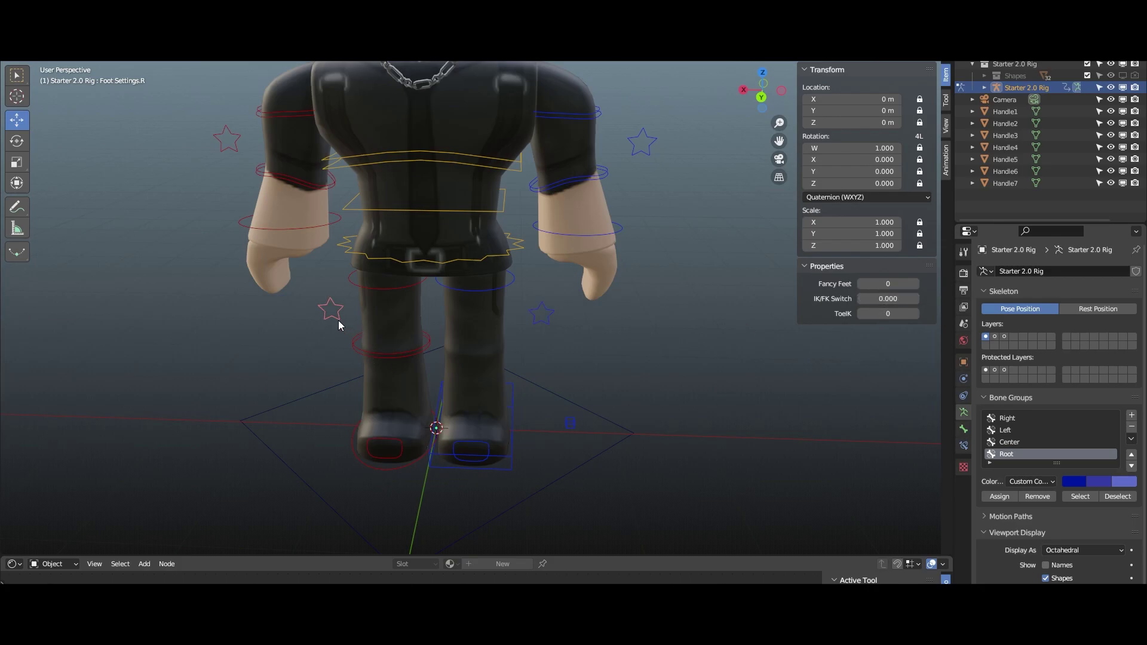
left_click_drag(887, 301, 920, 301)
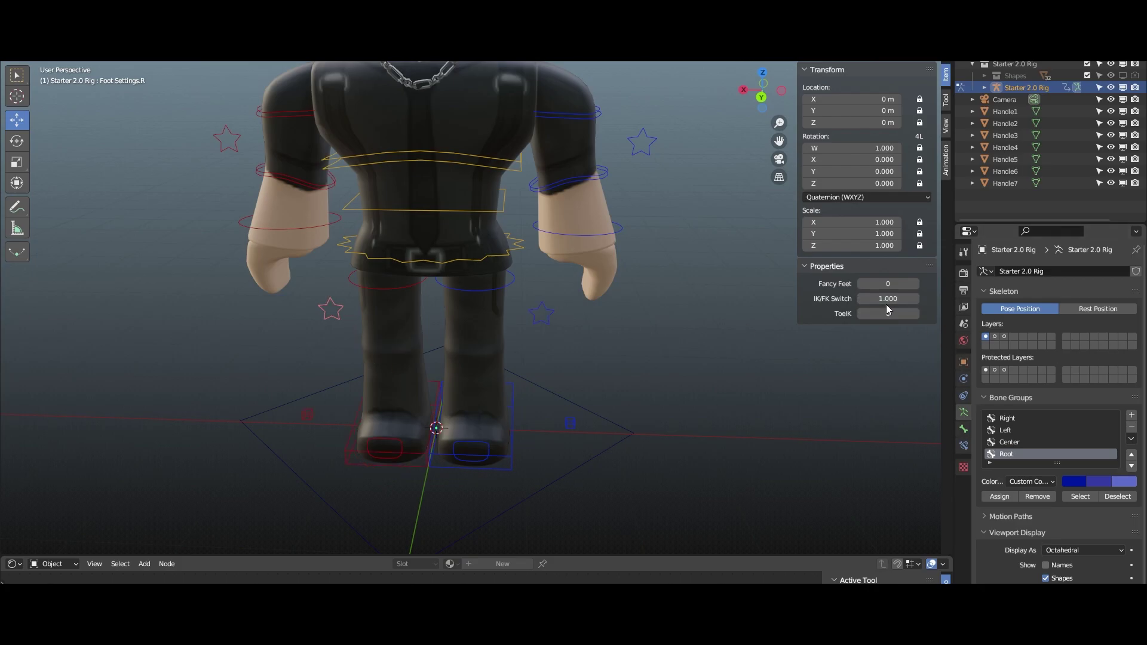
left_click(477, 457)
key("g")
right_click(423, 470)
left_click(467, 213)
key("g")
left_click_drag(466, 235, 433, 277)
key("z")
right_click(444, 280)
- Try moving the Lowertorso bone vertically along Z to test the IK legs
left_click(441, 49)
left_click(435, 77)
key("g")
key("z")
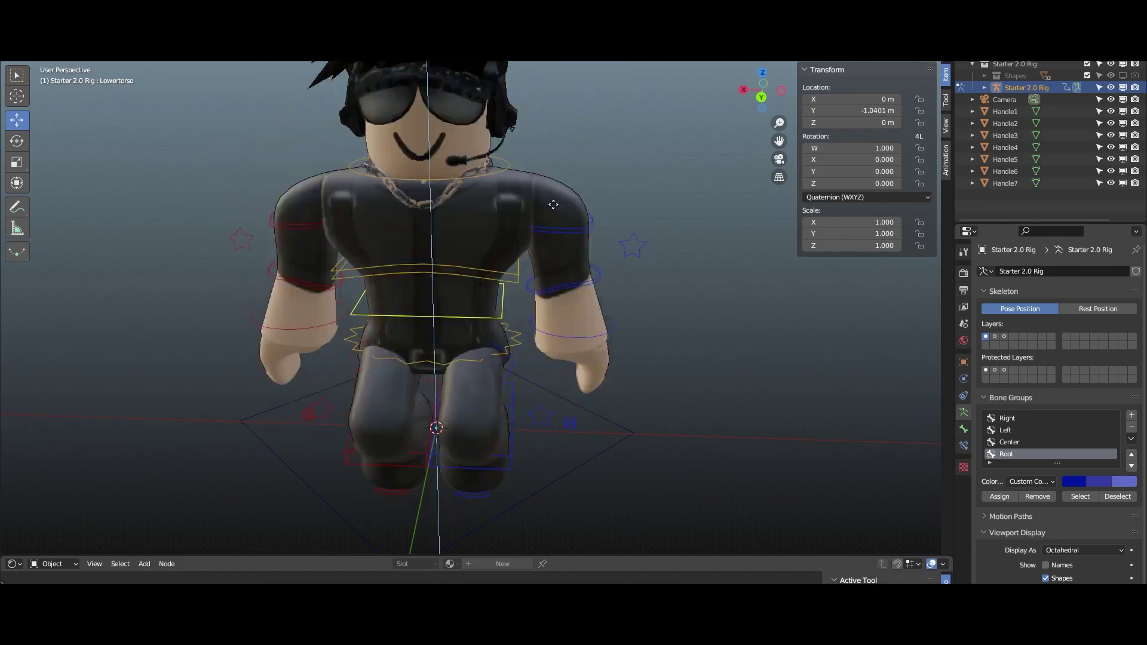
right_click(461, 216)
left_click_drag(461, 216, 322, 211)
key("g")
key("z")
right_click(299, 249)
left_click_drag(289, 252, 434, 234)
- Switch to the camera view, select the camera and fly it closer to the character
key("KP_0")
scroll(537, 275, "up", 2)
scroll(579, 280, "down", 2)
left_click(817, 340)
key("shift+grave")
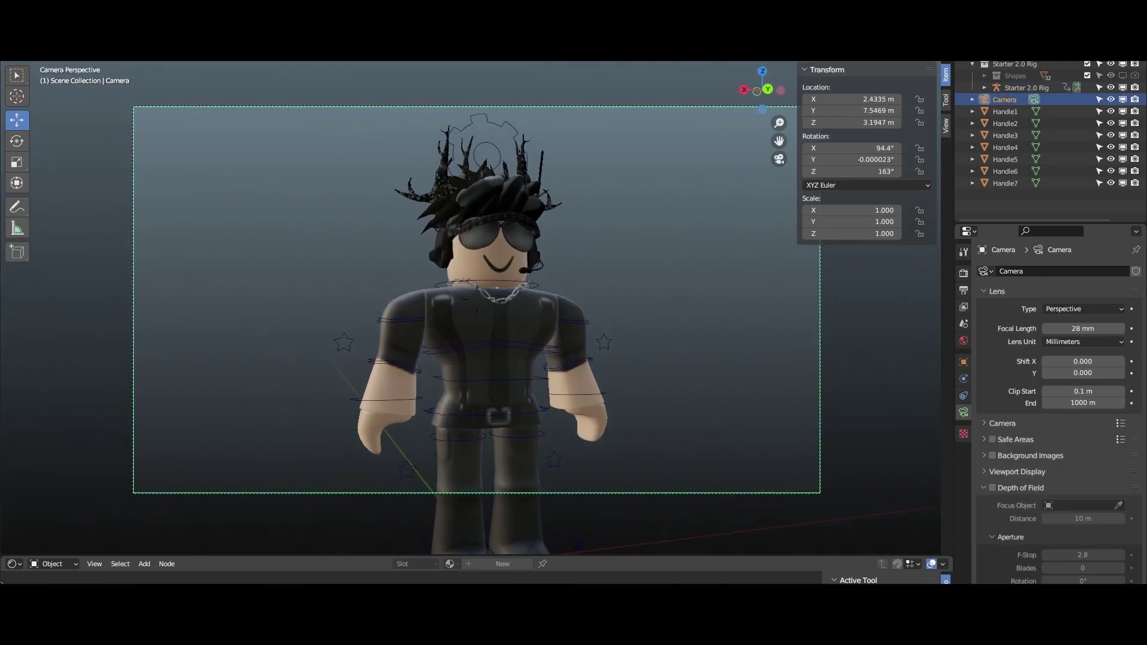
key("w")
left_click(783, 346)
- Hide the sidebar and roll the camera about 6.5° around its view axis
key("n")
left_click(833, 279)
left_click(819, 245)
key("r")
left_click(780, 281)
- Fly the camera to refine its framing of the tilted character
key("shift+grave")
key("w")
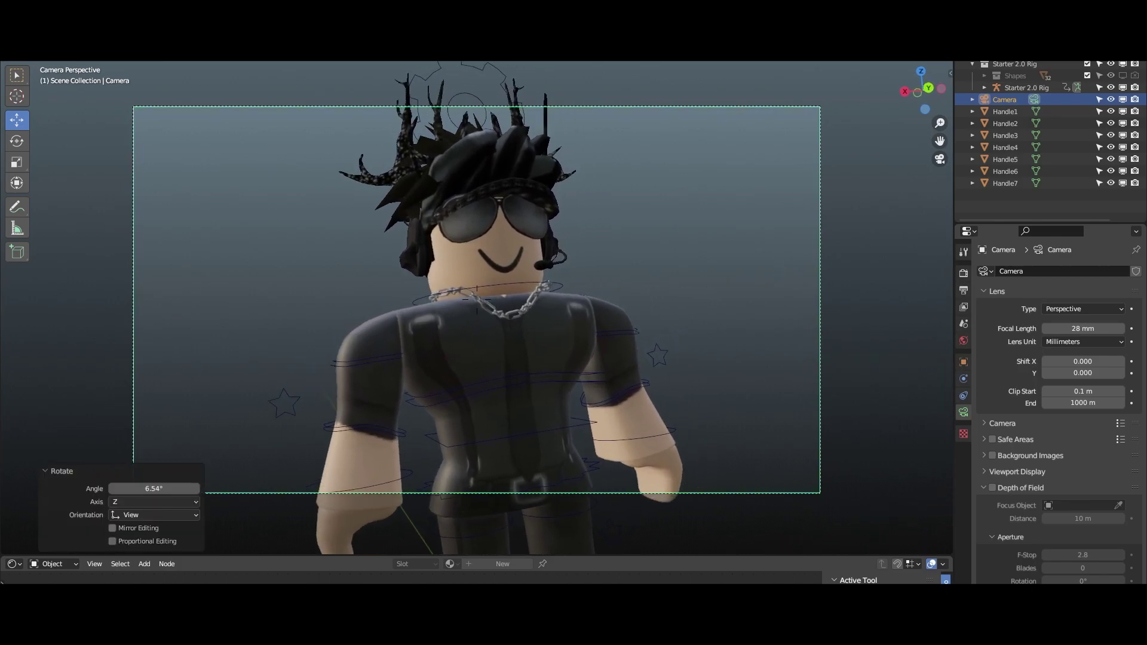
key("s")
left_click(779, 281)
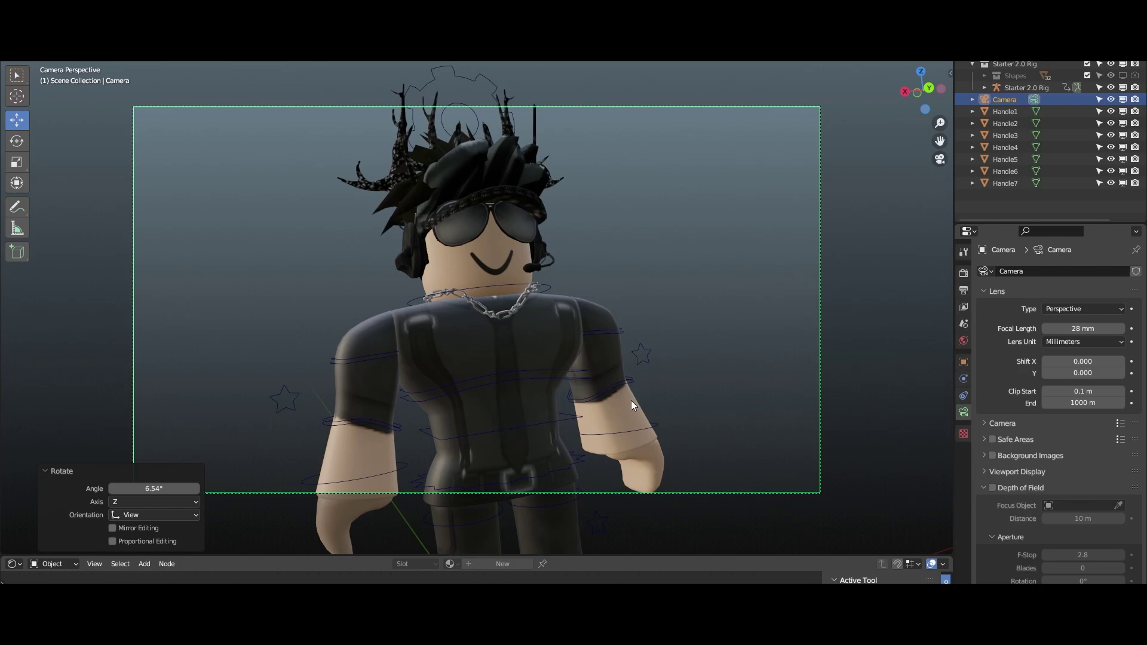
scroll(631, 401, "down", 1)
scroll(633, 418, "up", 1)
left_click_drag(646, 465, 629, 438)
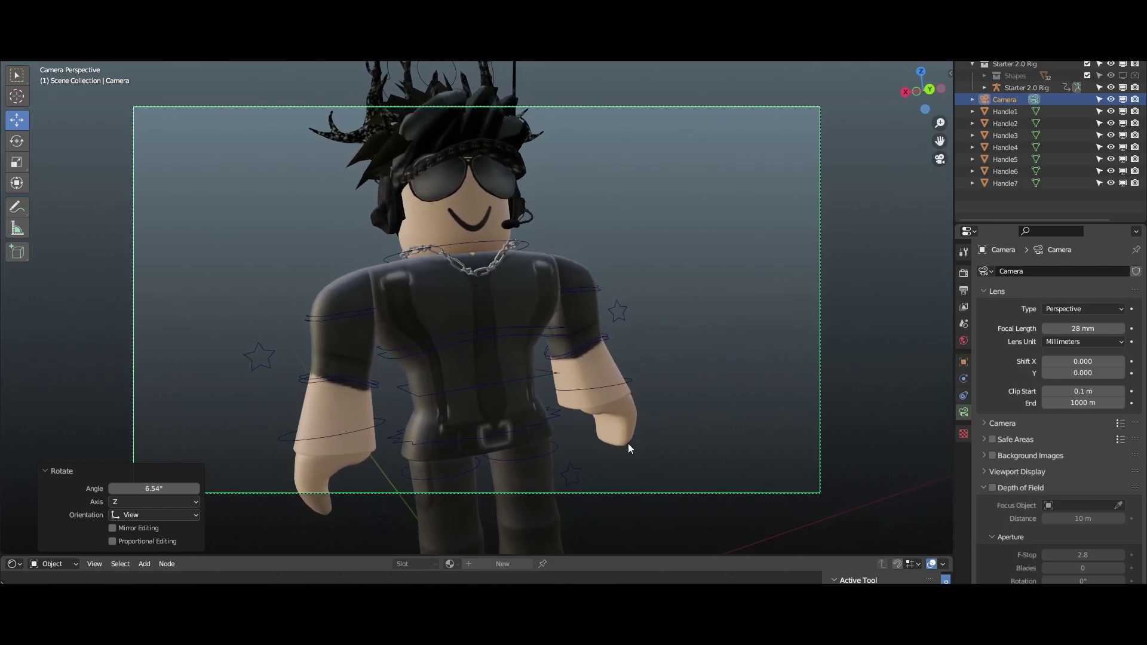
- Tilt the rig's Master Bone about -10.2° in the camera view and shift it within the frame
left_click(532, 383)
scroll(538, 412, "down", 4)
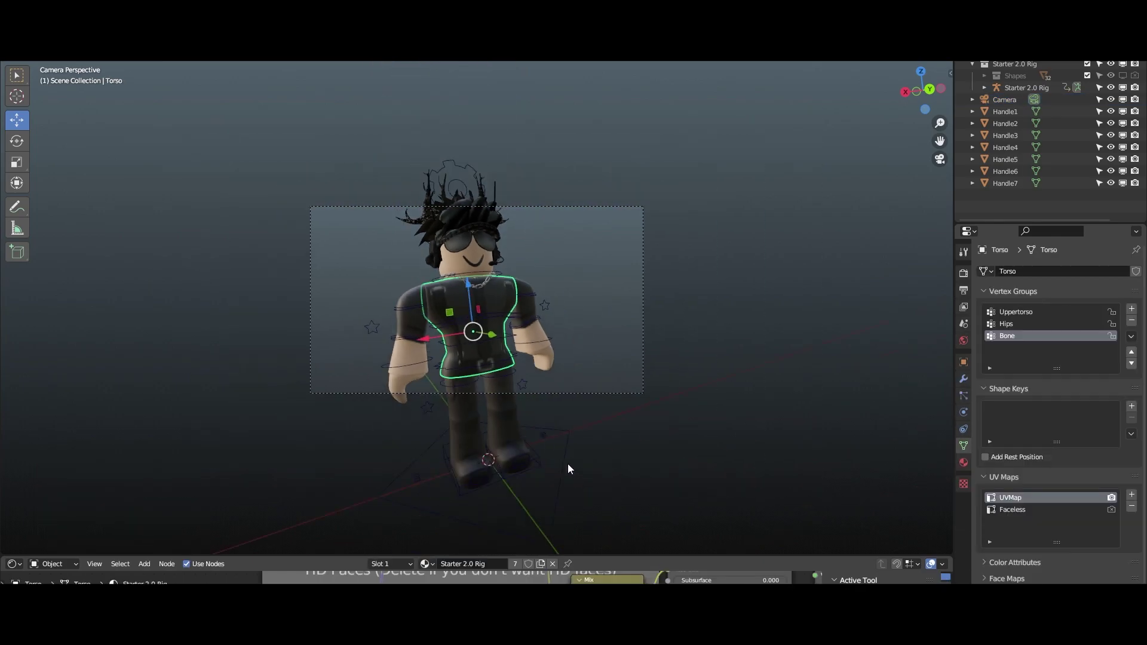
left_click(568, 464)
key("r")
left_click(599, 435)
key("g")
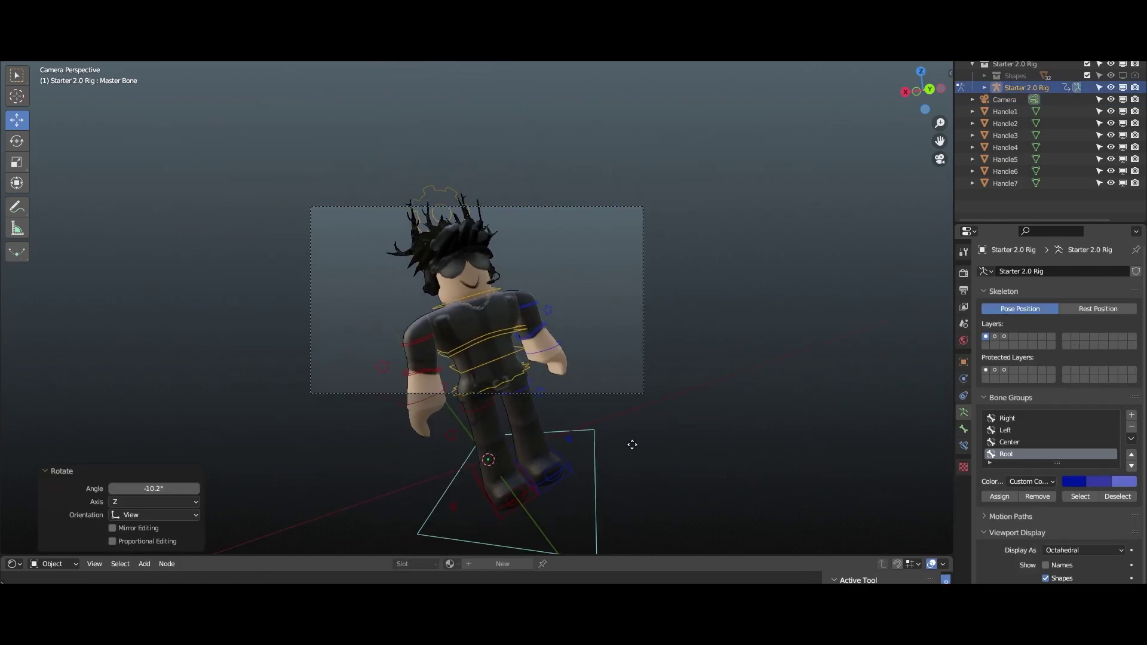
left_click(632, 443)
- Turn the Master Bone about -33.6° around global Z and reposition the character in the camera frame
key("r")
key("z")
left_click(603, 494)
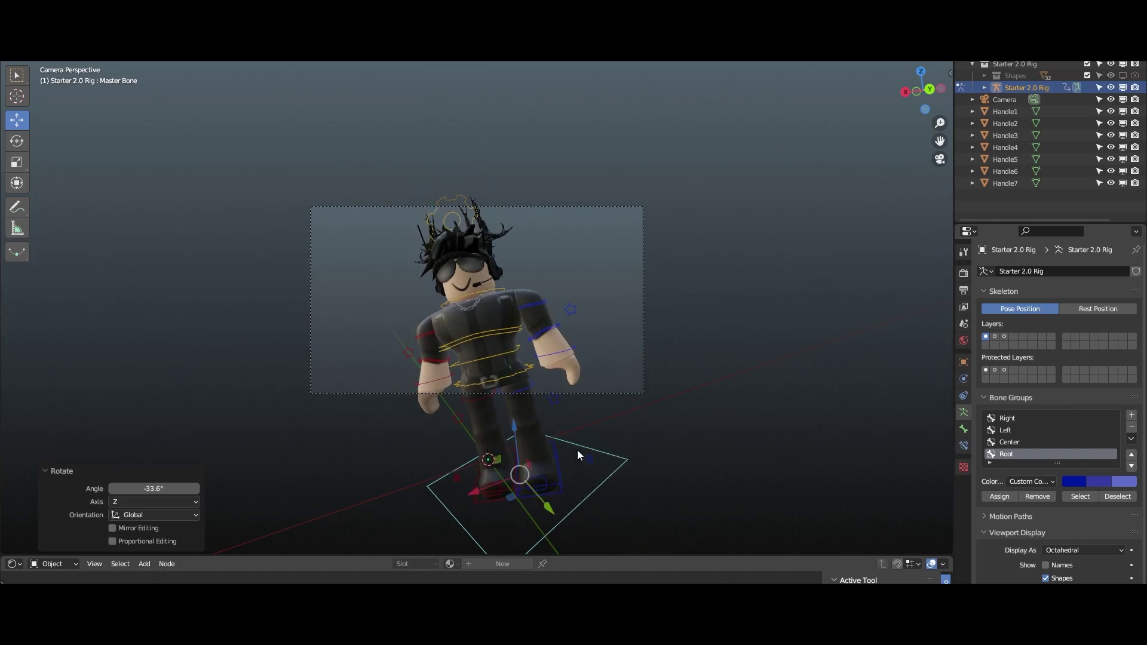
key("g")
left_click(560, 411)
scroll(561, 411, "up", 3)
key("g")
left_click(546, 426)
key("g")
left_click(540, 430)
scroll(541, 434, "down", 2)
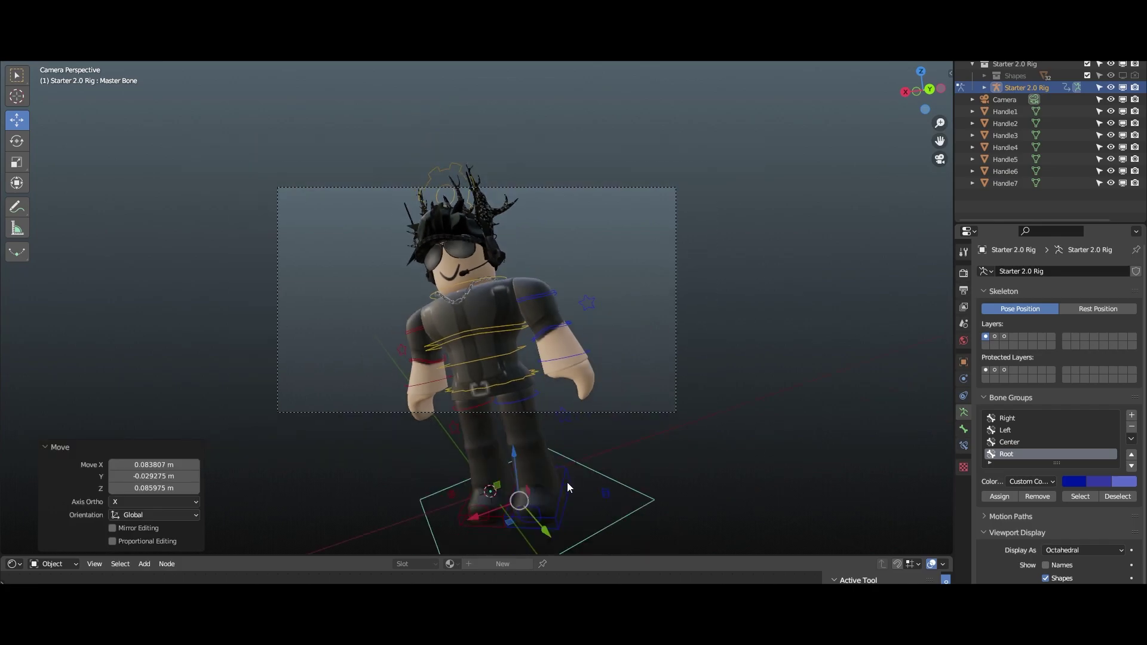
- Move the left IK foot bone outward and trackball-rotate it to stretch the left leg to the side
left_click(565, 482)
key("g")
left_click(586, 463)
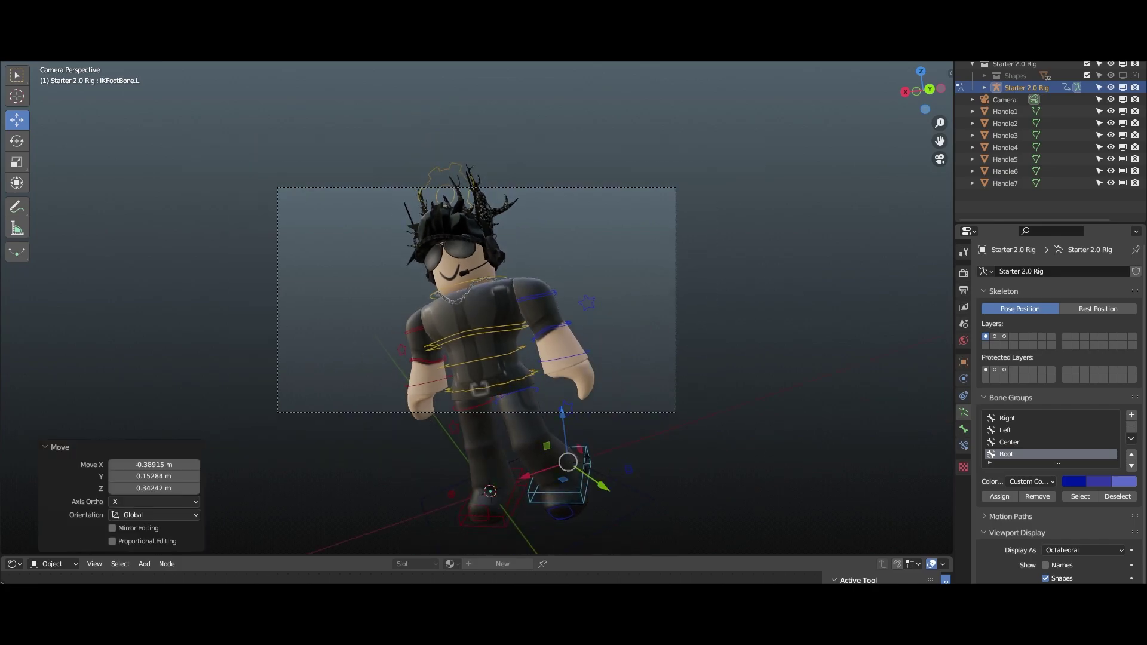
key("r")
key("r")
left_click(616, 463)
- Move the right IK foot bone outward and raise it, trackball-rotating the foot to give a wide stance with a bent knee
left_click(525, 487)
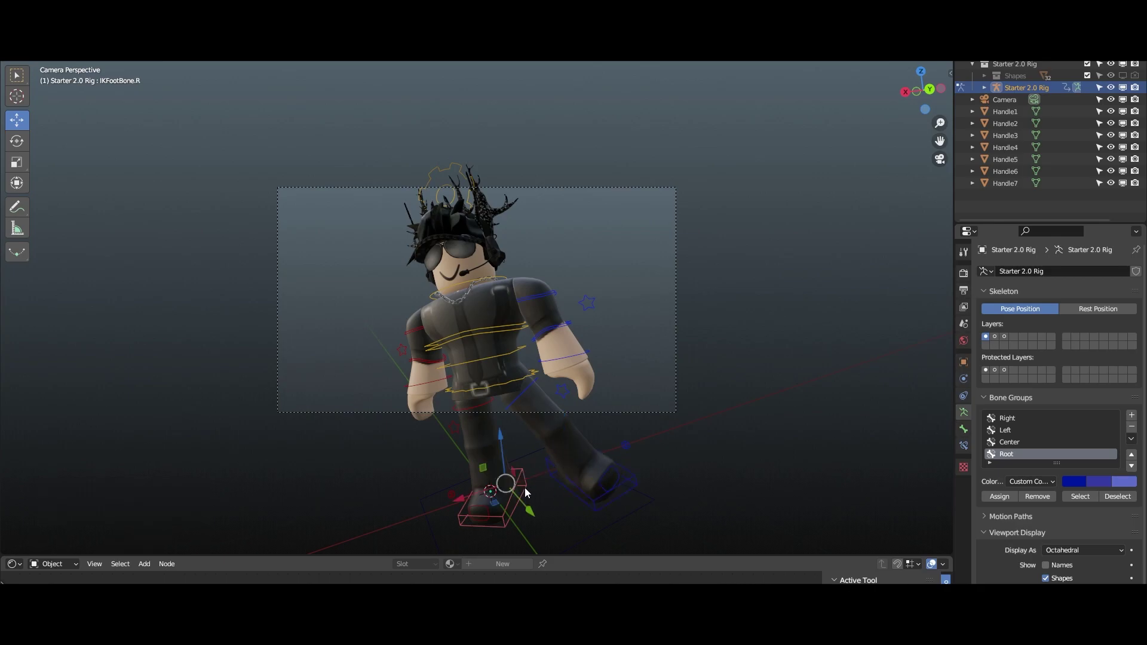
key("g")
left_click(467, 459)
key("r")
key("r")
left_click(420, 462)
key("g")
left_click(439, 473)
key("r")
key("r")
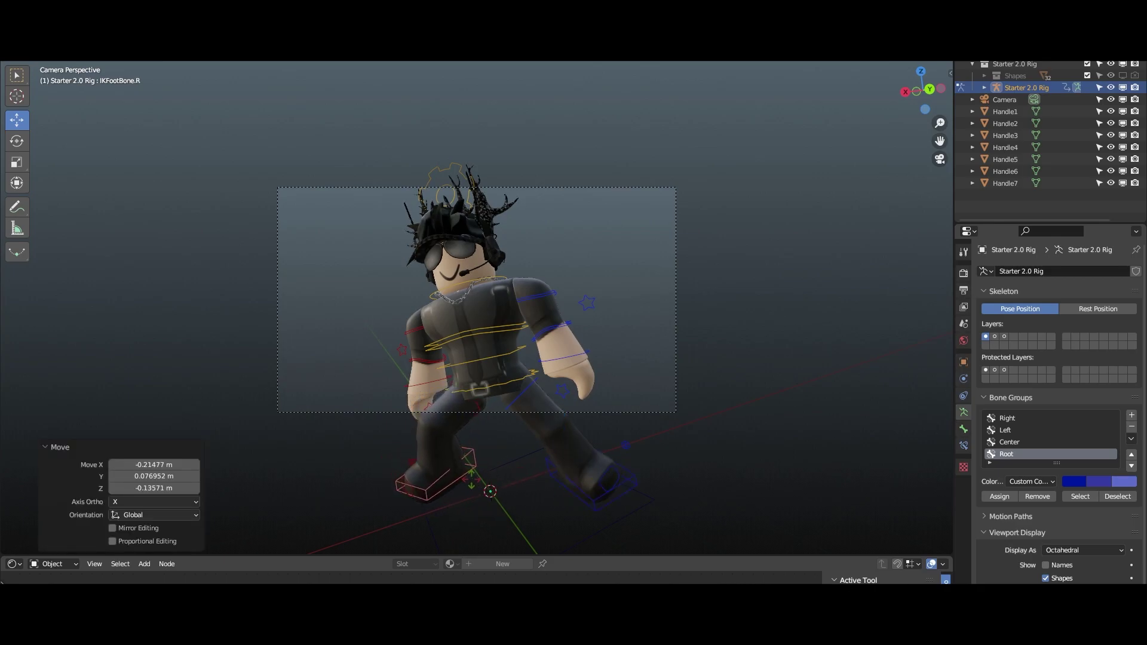
left_click(447, 455)
scroll(447, 455, "up", 3)
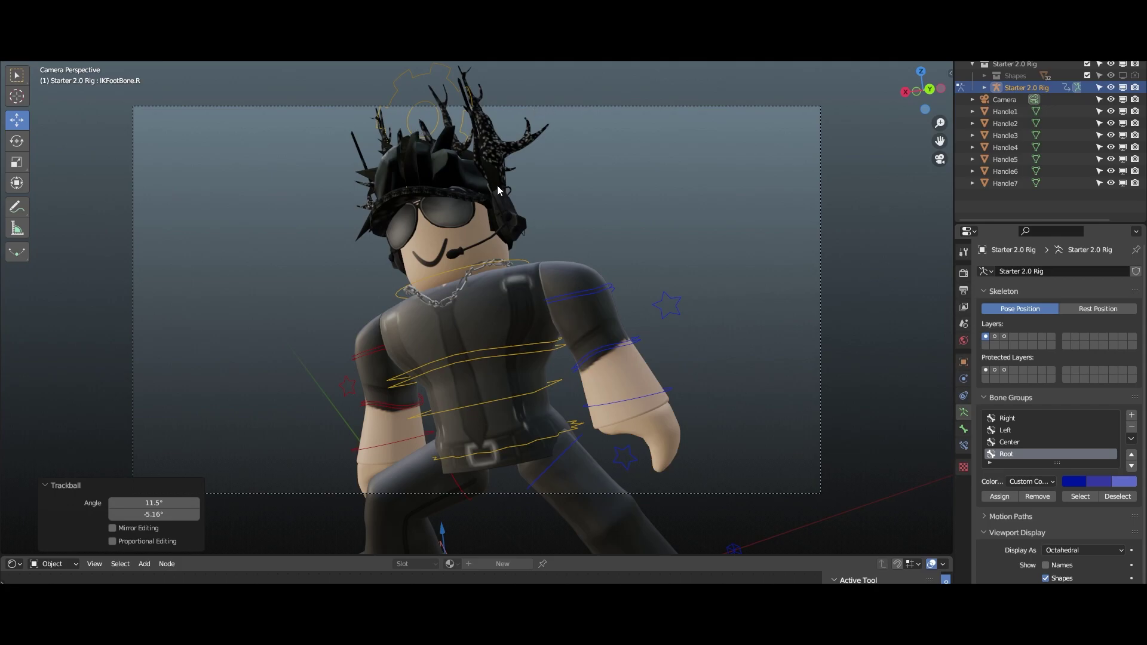
key("shift+grave")
key("w")
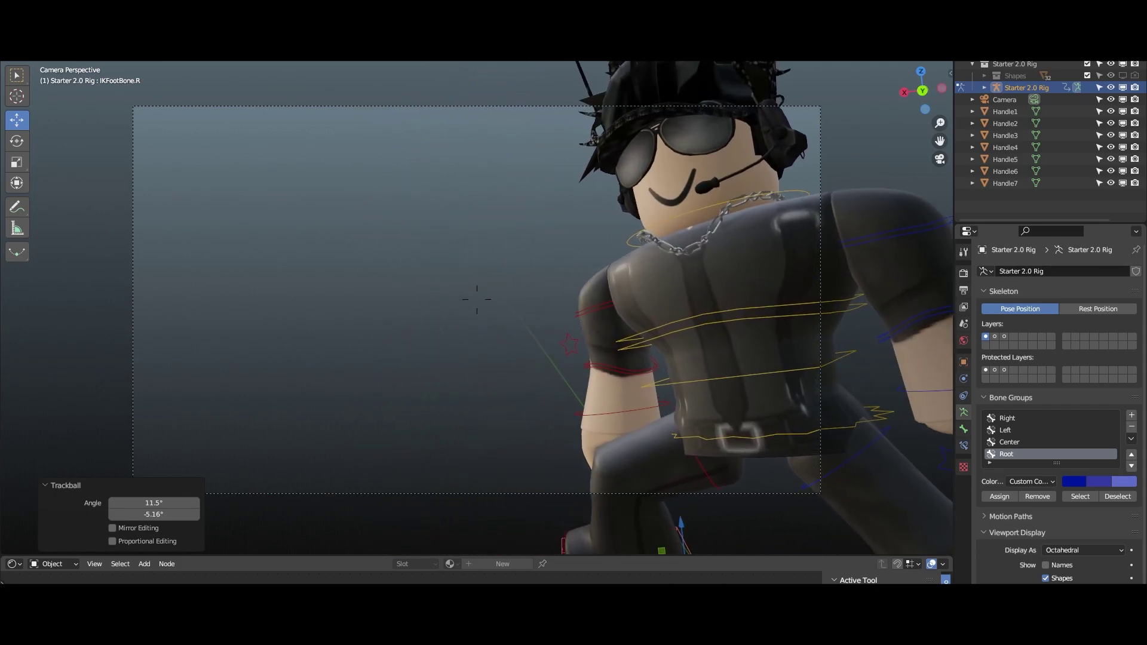
key("s")
left_click(588, 187)
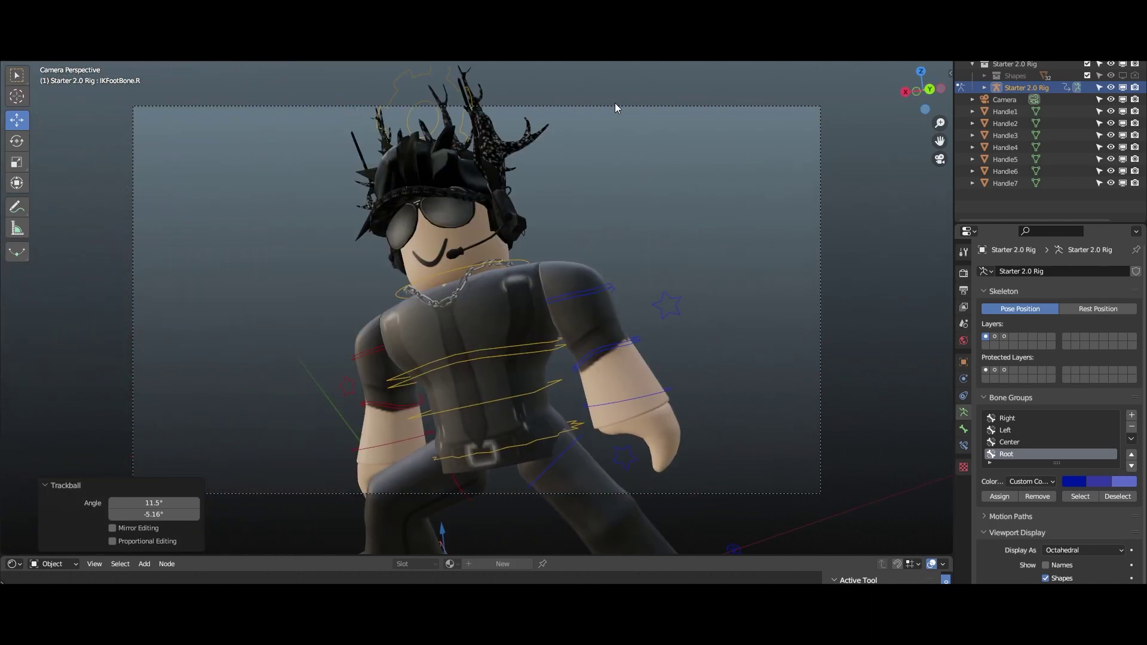
- Rotate the left upper arm bone to swing the arm outward and forward towards the camera
left_click(366, 348)
left_click(589, 296)
key("r")
left_click(645, 262)
key("r")
key("r")
left_click(622, 317)
key("r")
left_click(652, 317)
key("r")
key("r")
left_click(641, 312)
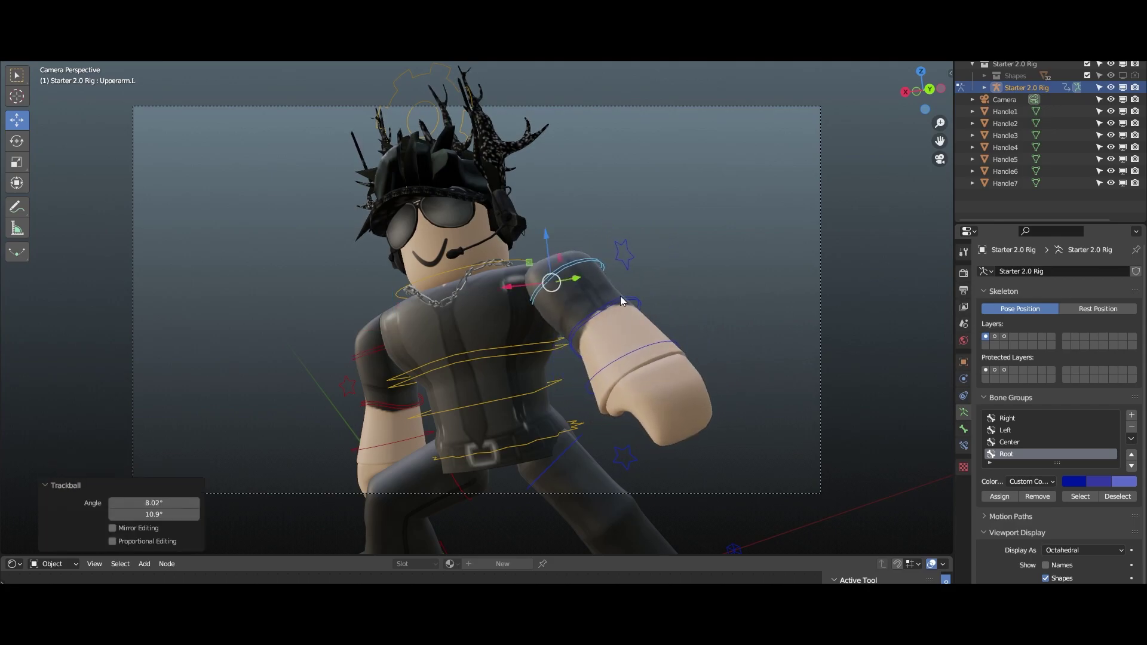
- Rotate the left lower arm bone to bend the forearm in front of the torso
left_click(622, 299)
key("r")
left_click(627, 361)
- Rotate the right upper arm bone backward and bend the right lower arm at the elbow beside the torso
left_click(377, 353)
key("r")
left_click(456, 388)
key("r")
key("r")
left_click(393, 412)
left_click(384, 389)
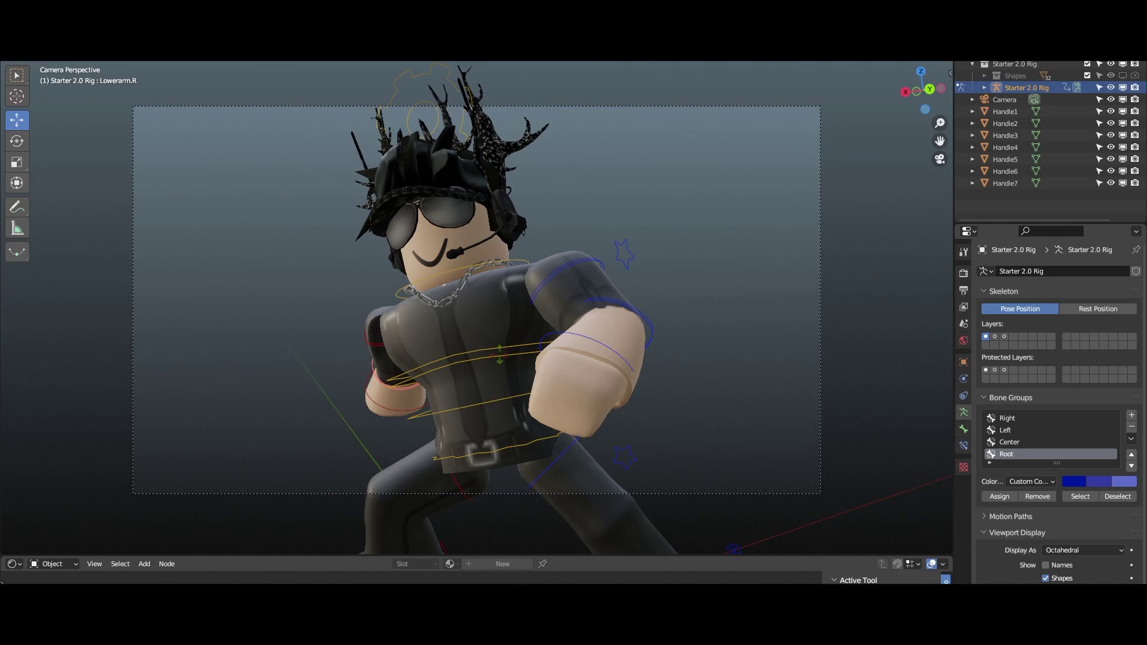
left_click(428, 305)
- Trackball-rotate the Head bone so that the face turns towards the camera
left_click(451, 268)
key("r")
key("r")
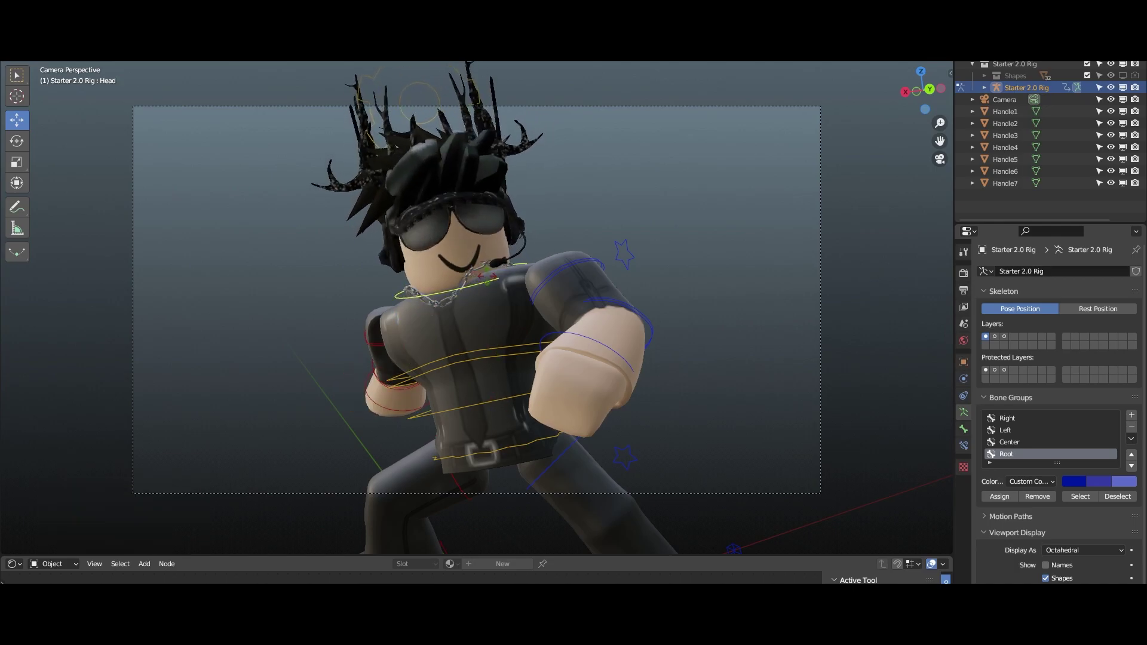
left_click(496, 270)
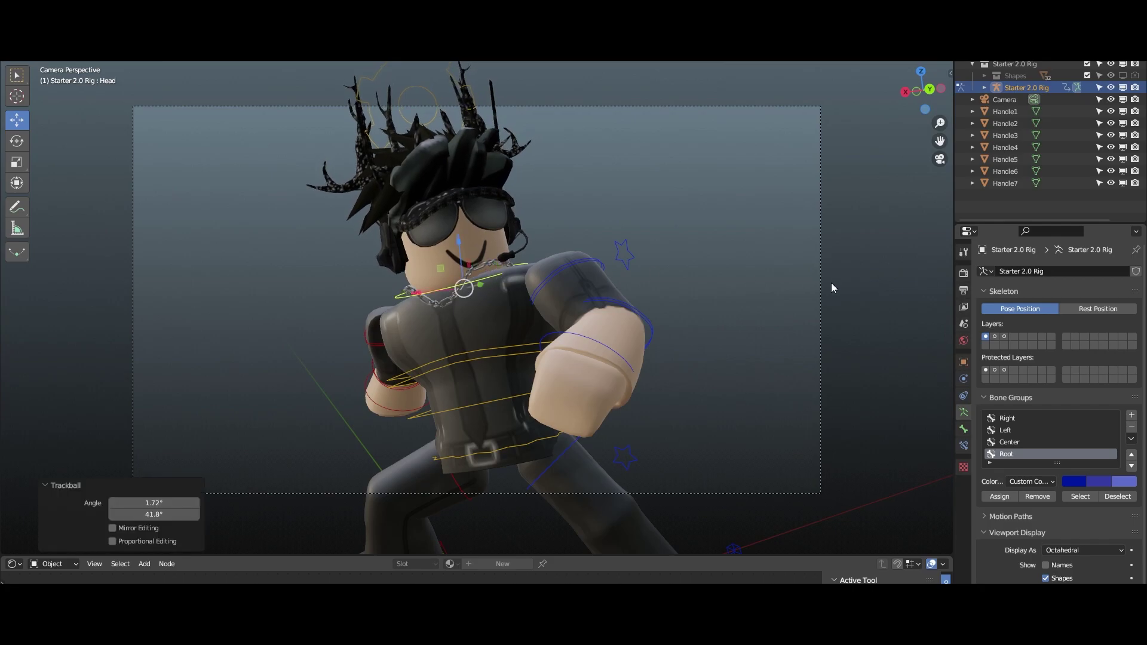
- Select the camera, fly it closer to the character and roll it about 18.3° around its view axis
left_click(819, 282)
key("shift+grave")
key("w")
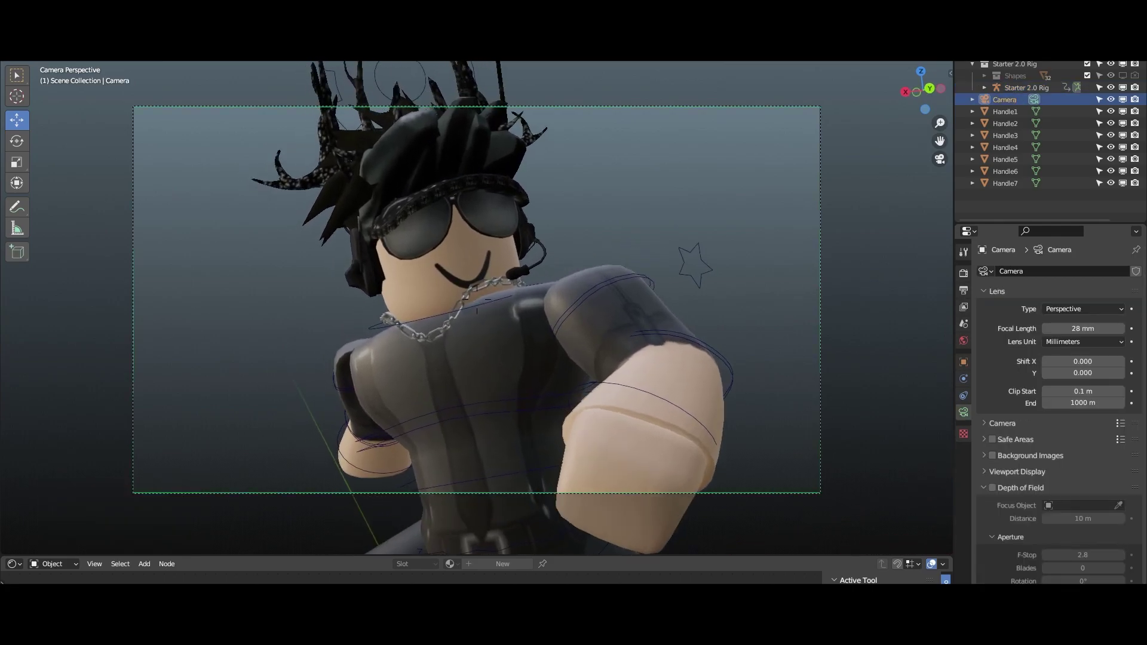
left_click(818, 283)
key("r")
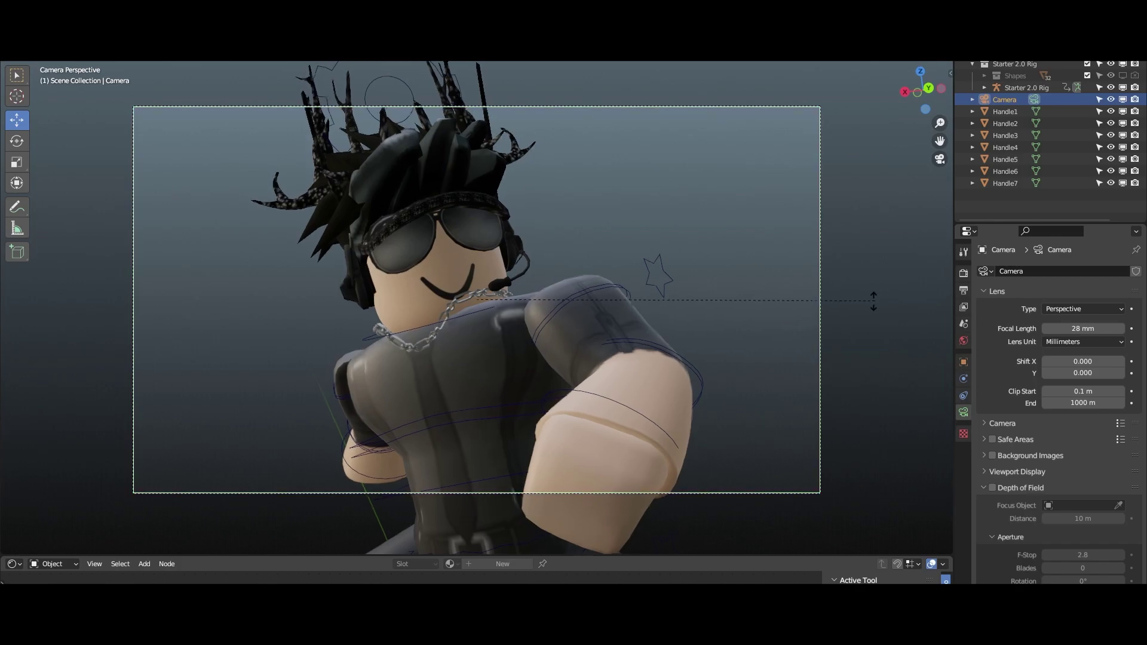
key("Return")
key("r")
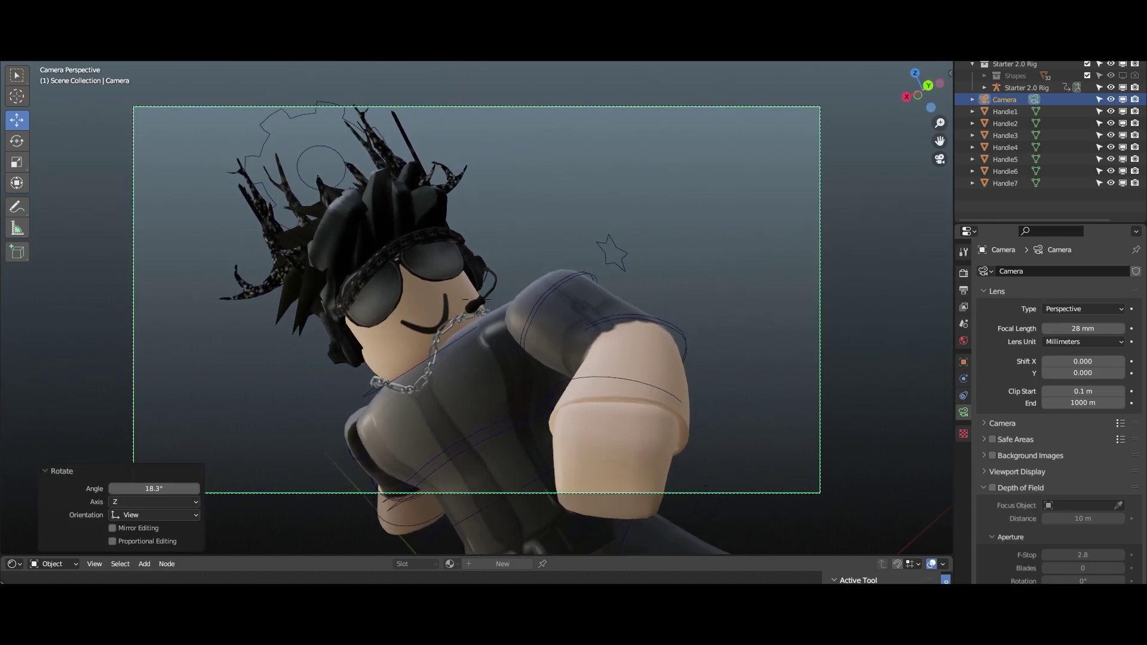
- Rotate the camera about 3.07° around global X and about 2.24° around global Z
key("r")
key("x")
left_click(805, 348)
key("r")
key("z")
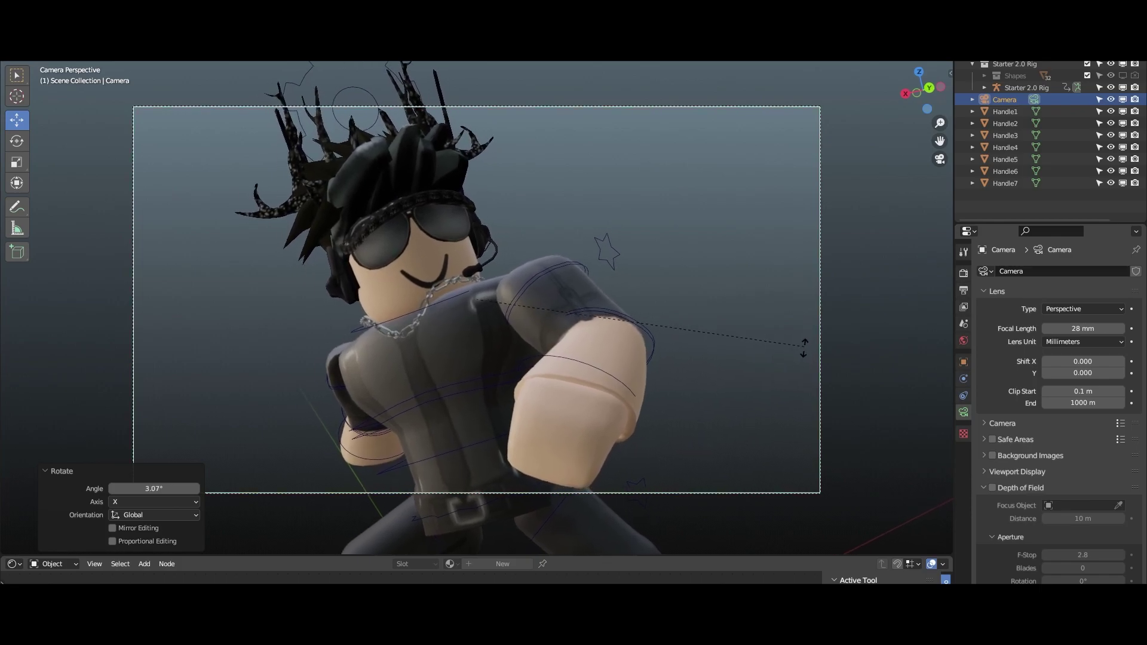
- Set the camera's focal length to 24 mm
left_click(1045, 329)
left_click(1045, 329)
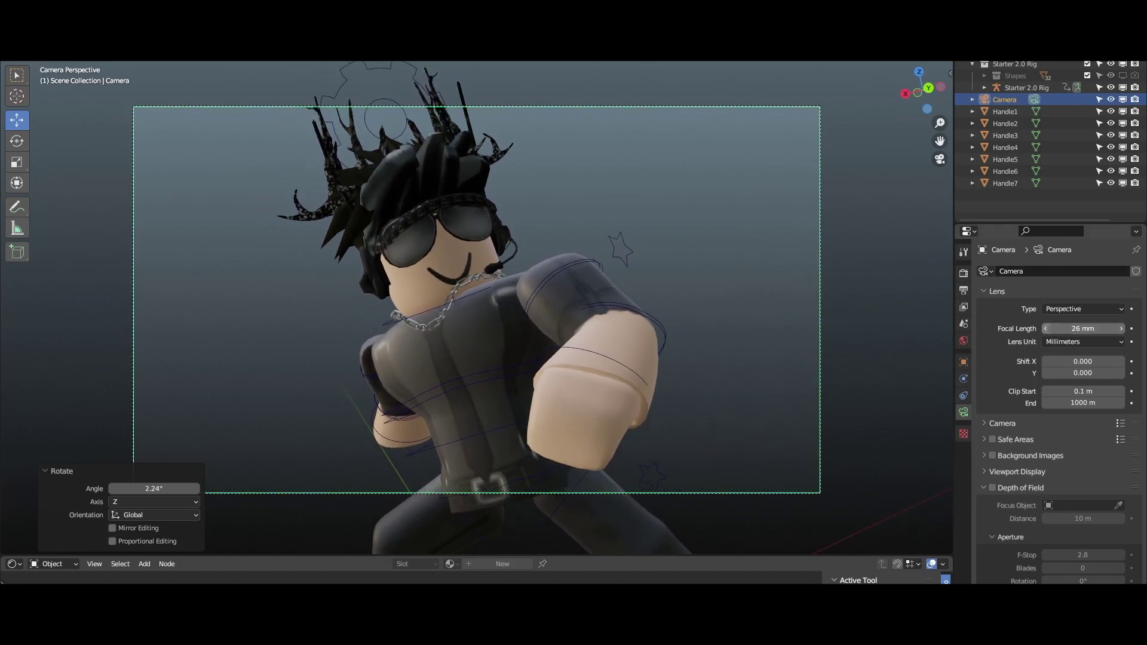
left_click(1045, 329)
left_click(1046, 329)
- Fly the camera to reframe the character and roll it about 5.47° around its view axis
key("shift+grave")
key("w")
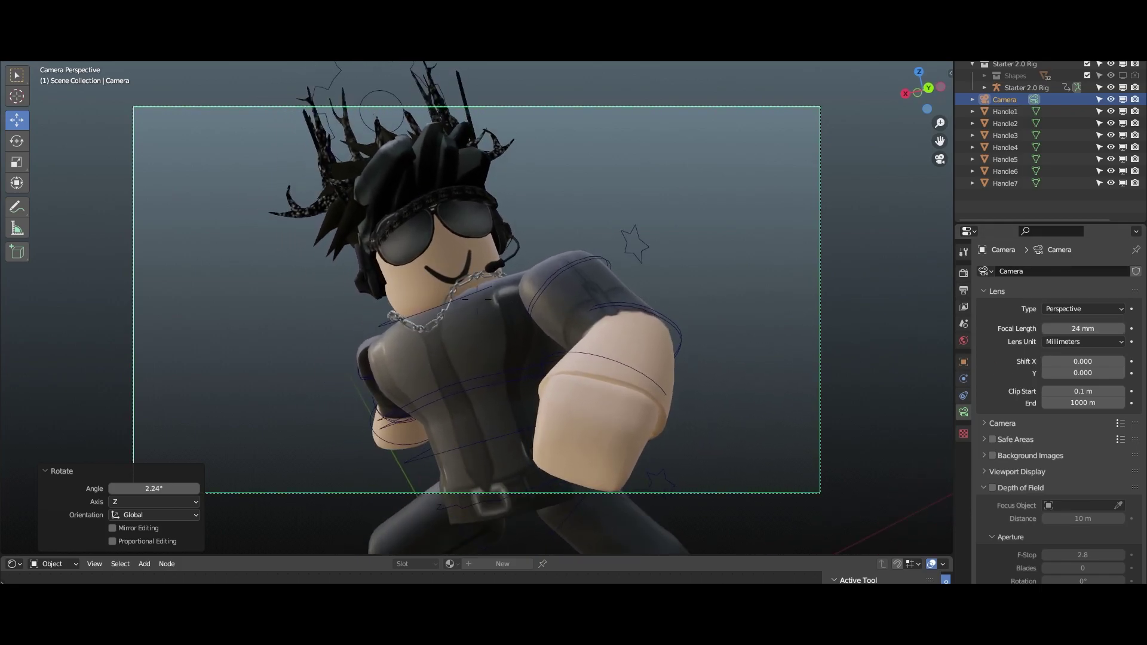
key("r")
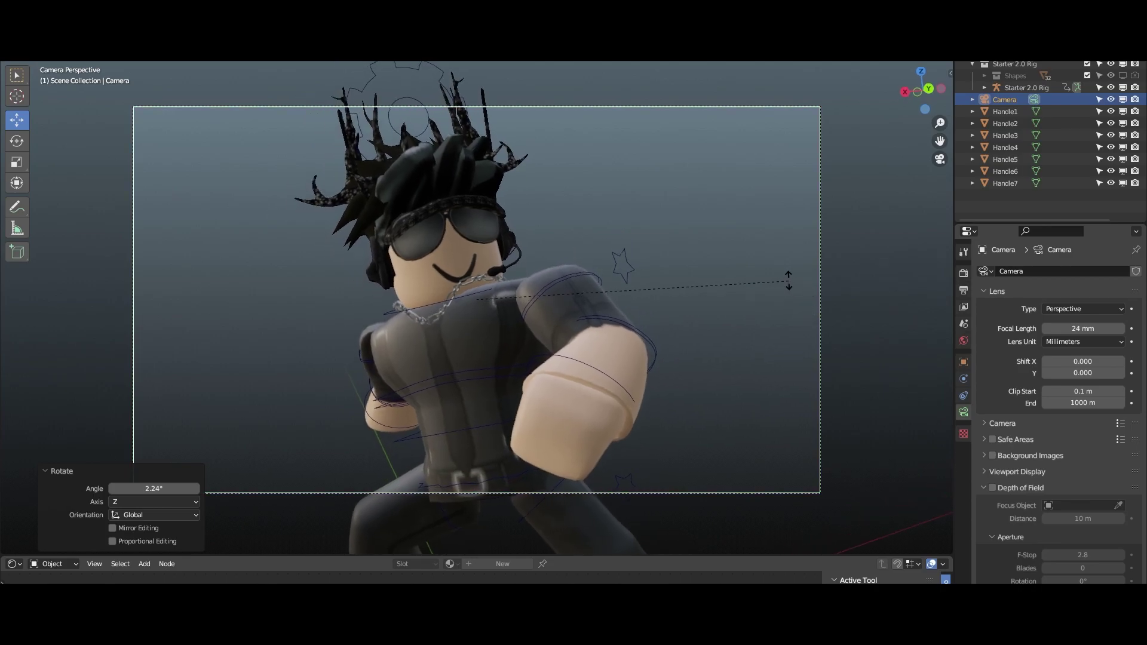
left_click(785, 347)
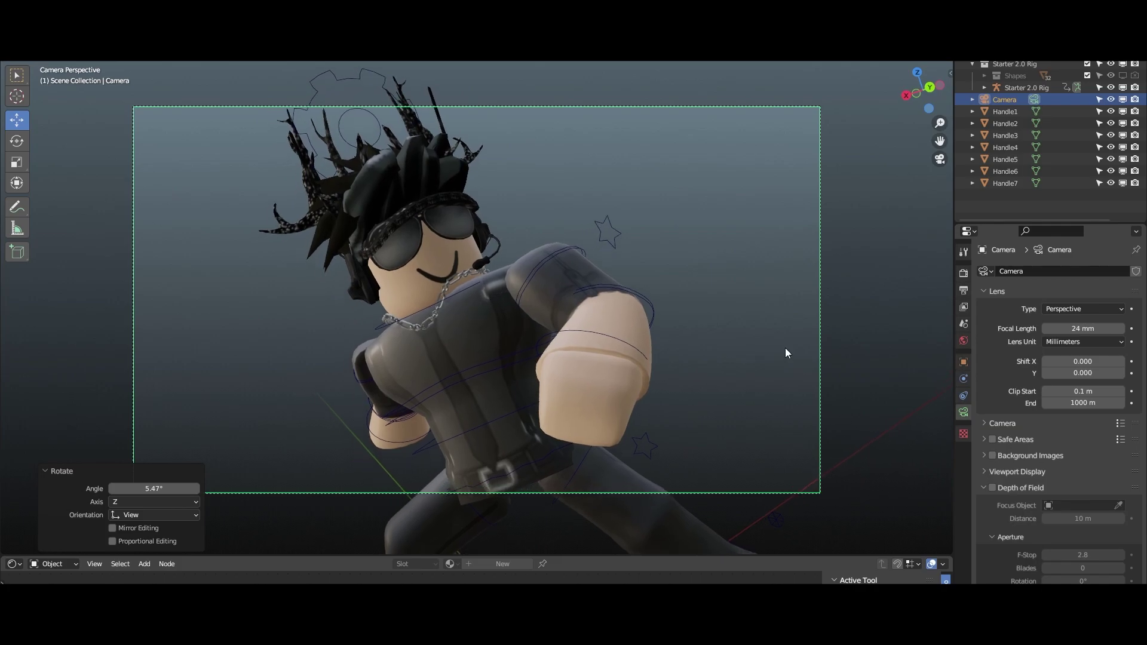
- Switch the viewport to Rendered shading and enable Transparent in the render's Film settings
key("z")
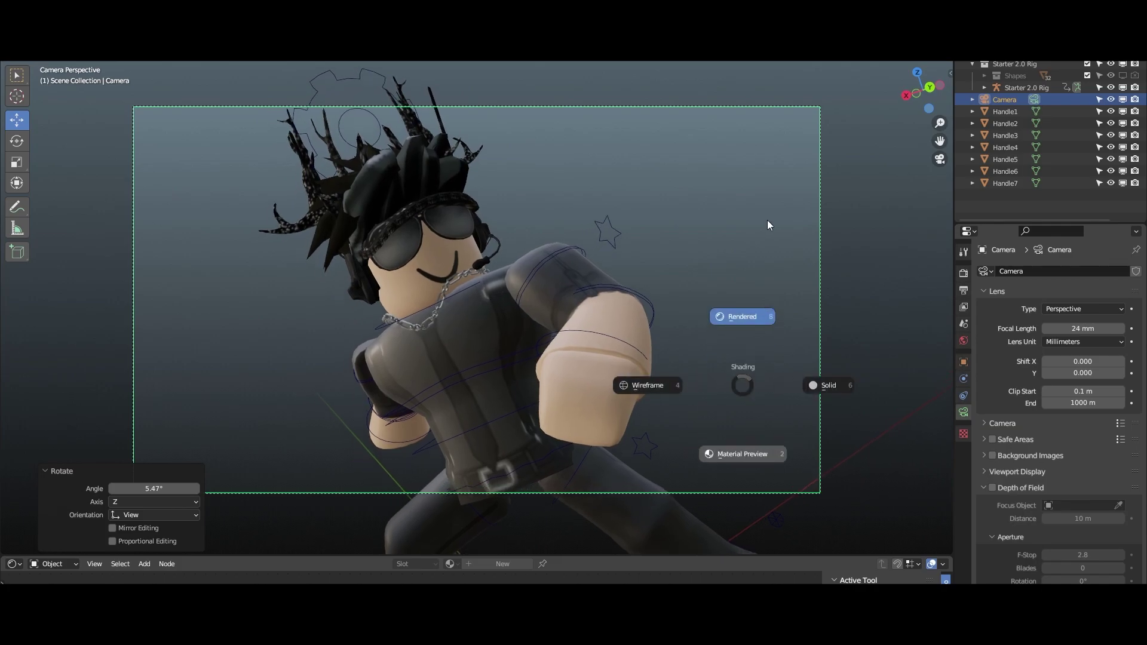
left_click(767, 221)
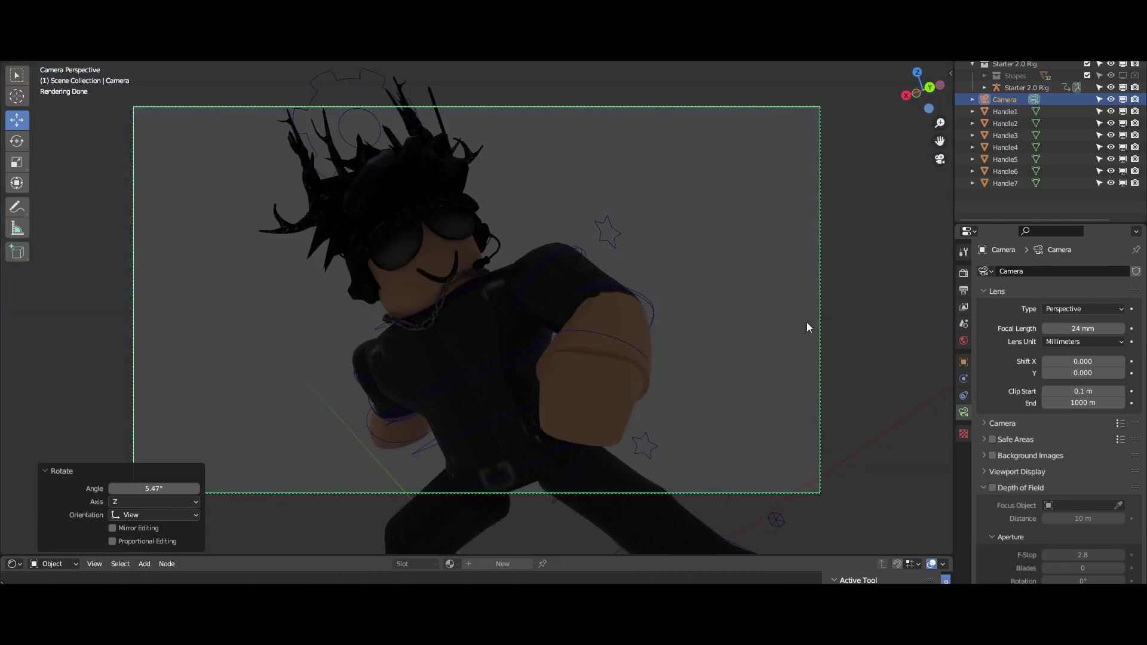
left_click(964, 273)
scroll(1024, 418, "down", 5)
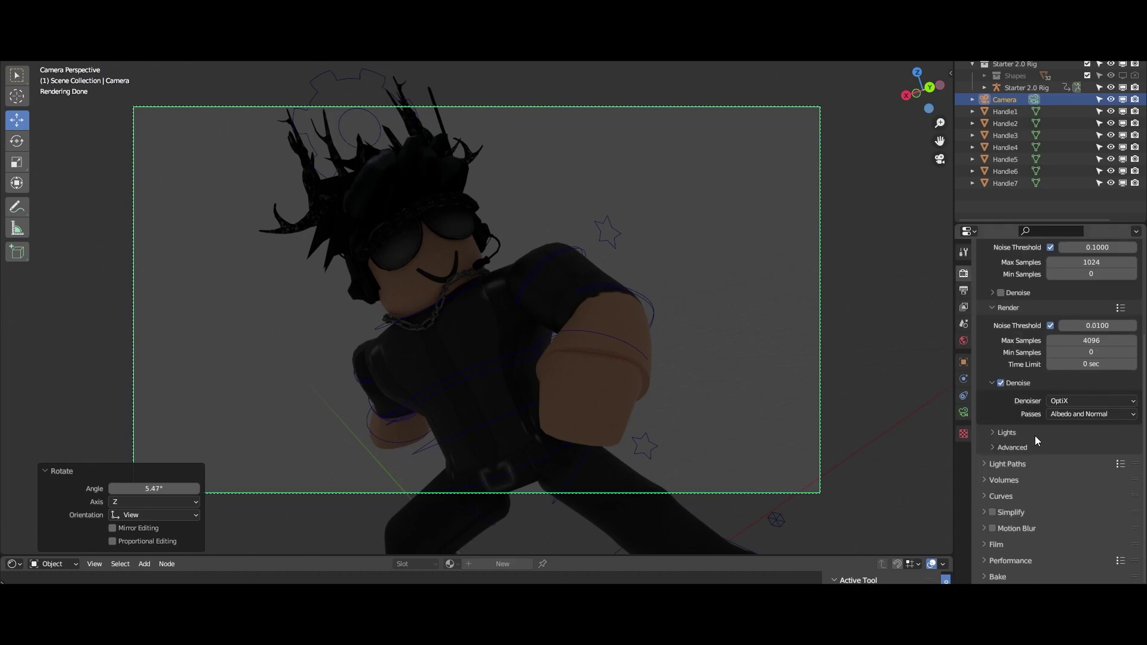
left_click(998, 545)
scroll(1025, 564, "down", 5)
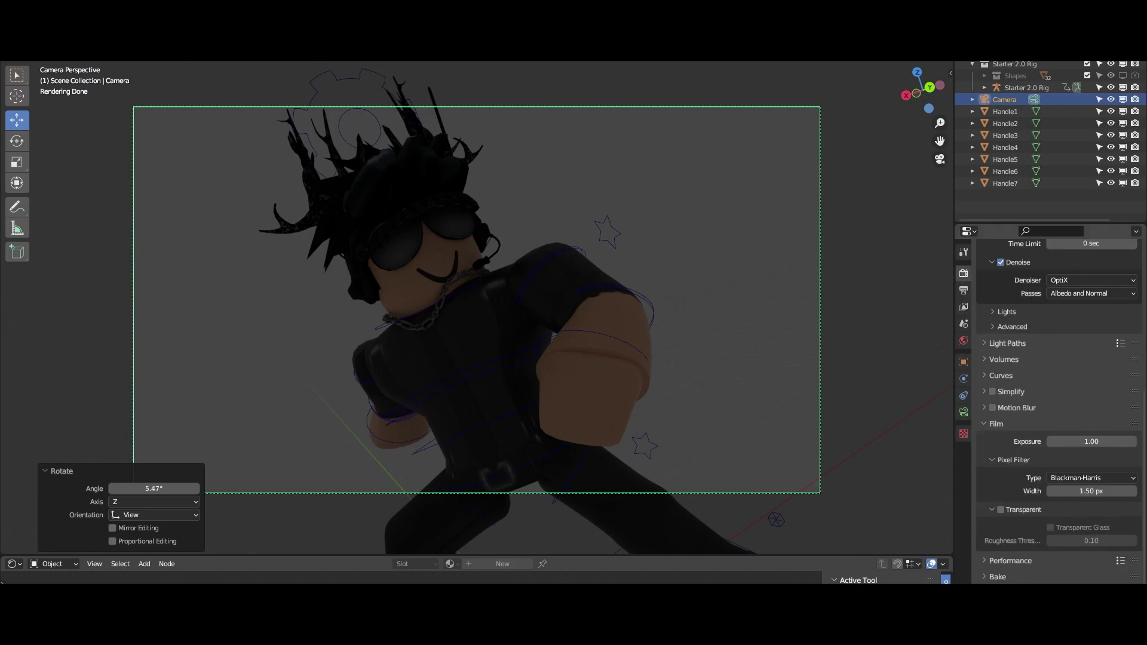
left_click(1001, 510)
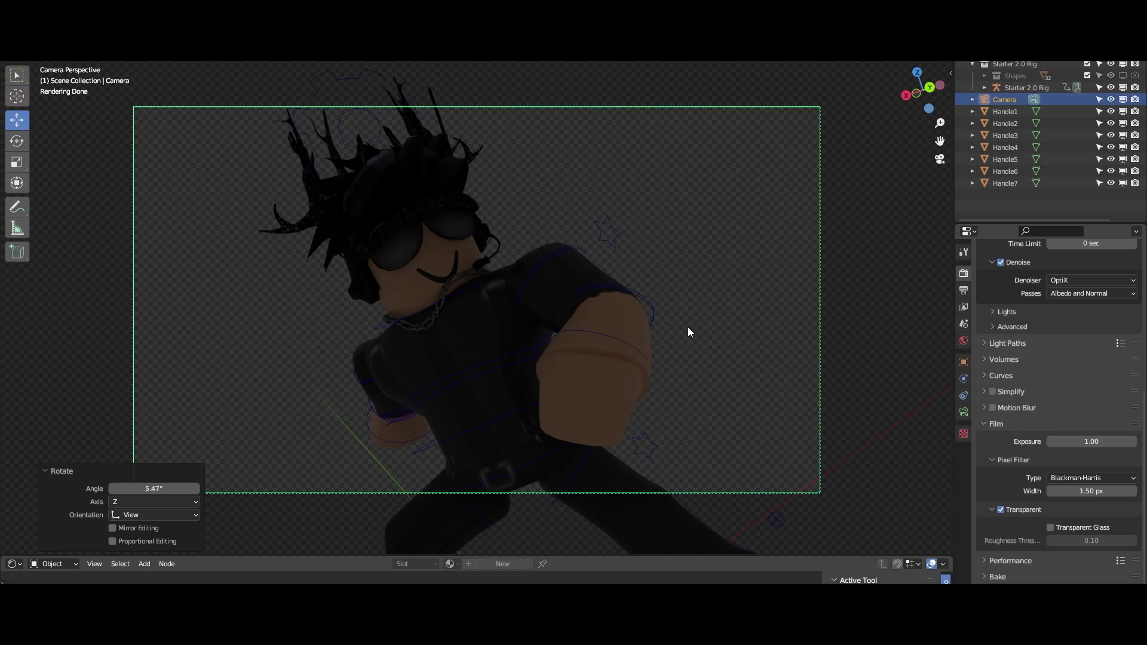
- Brighten the World background colour to an HSV value of 0.119
left_click(811, 340)
left_click(963, 340)
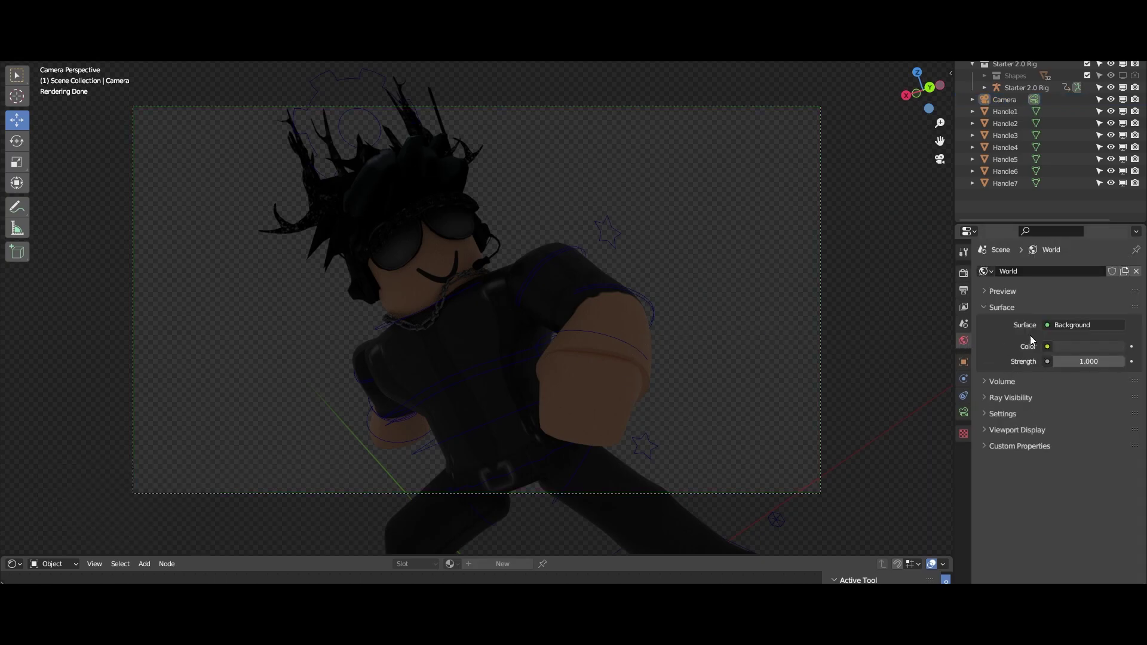
left_click(1084, 346)
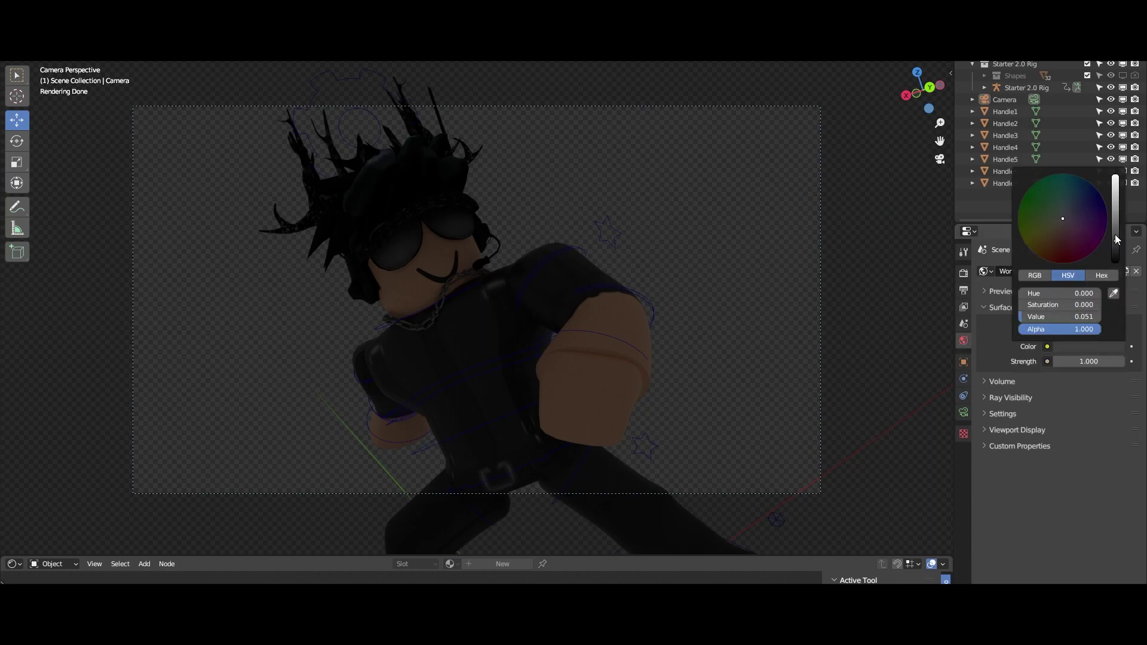
left_click_drag(1120, 231, 1115, 226)
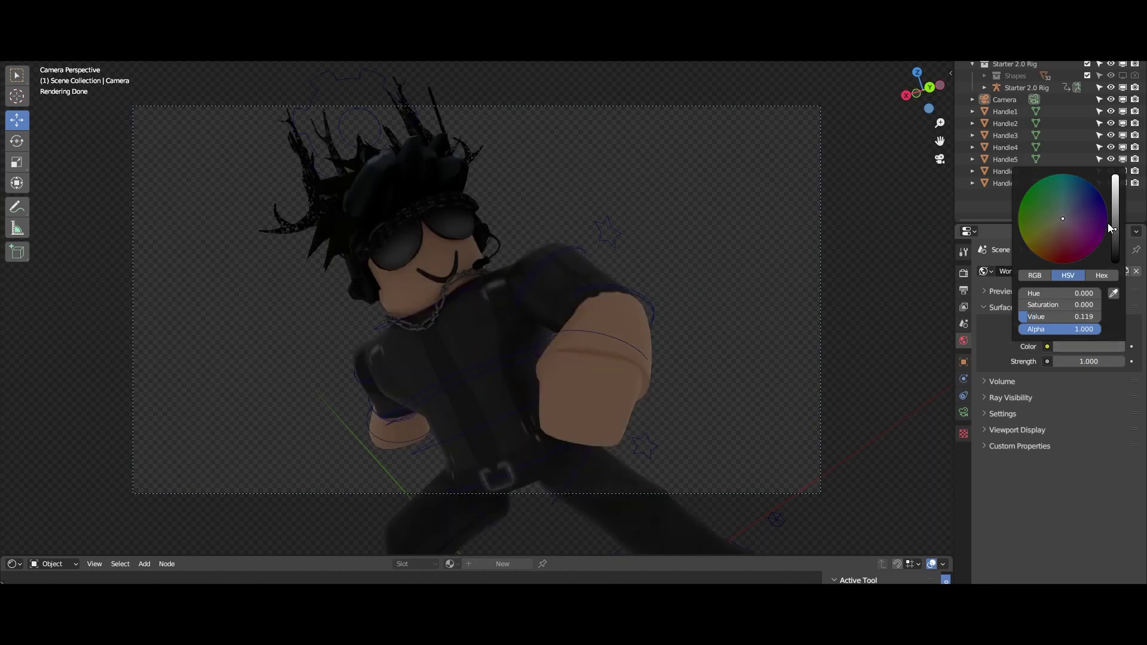
- Set the Specular of the torso's Starter 2.0 Rig material to 0.145 in the shader node editor
scroll(478, 326, "up", 3)
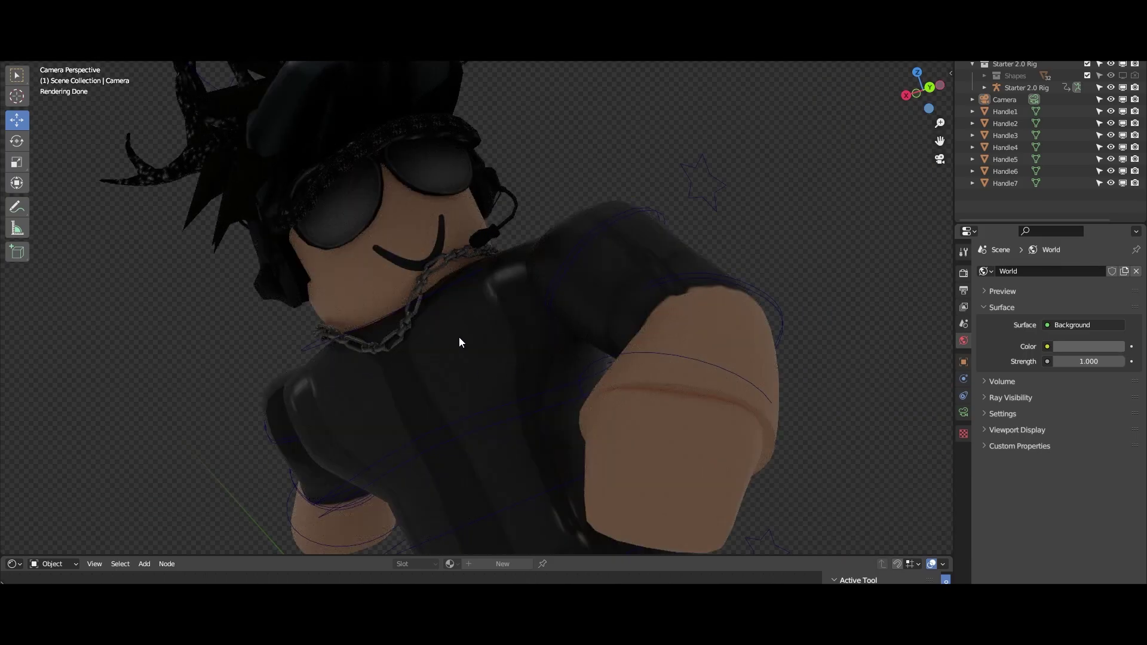
left_click(502, 328)
left_click_drag(609, 555, 609, 336)
mouse_move(658, 511)
left_mouse_down()
mouse_move(637, 512)
mouse_move(647, 512)
left_mouse_up()
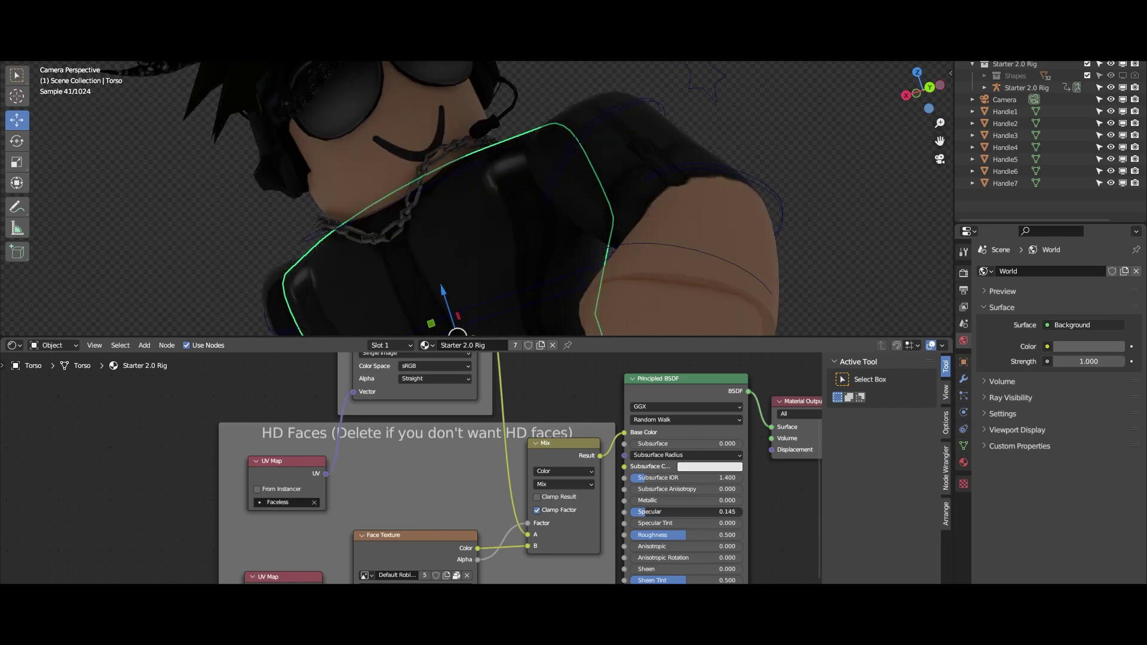
left_click_drag(612, 337, 612, 583)
scroll(536, 413, "down", 5)
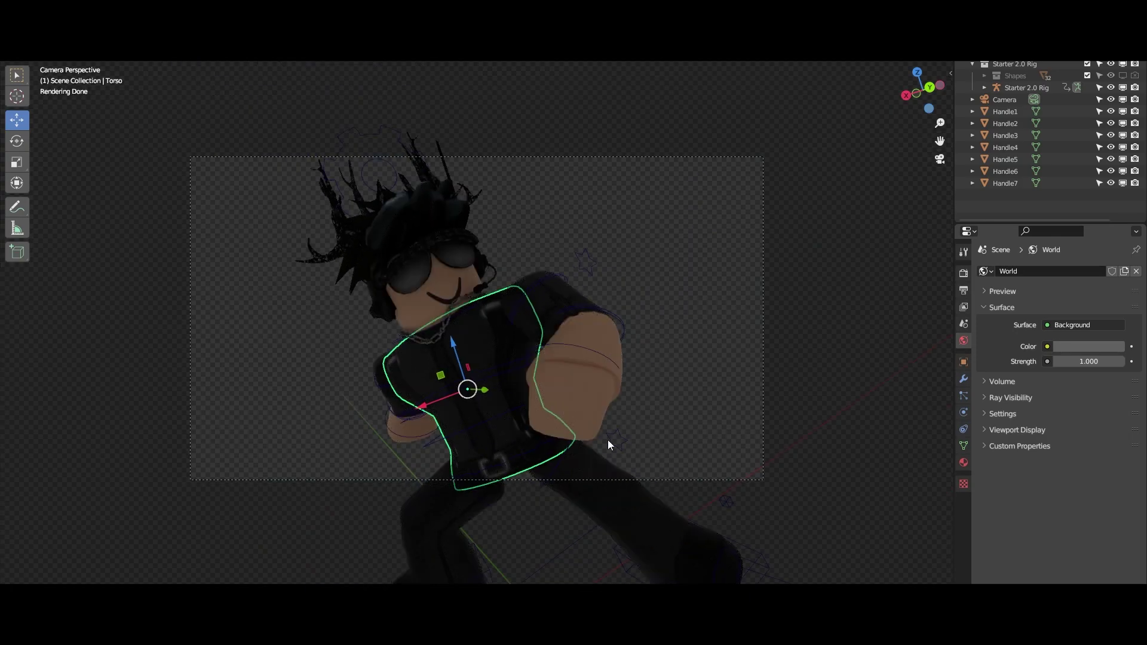
- Move the left foot's IK bone by about 0.054 m in X, 0.497 m in Y and -0.061 m in Z
left_click(619, 465)
left_click_drag(520, 397, 663, 476)
left_click(644, 503)
key("g")
left_click(708, 469)
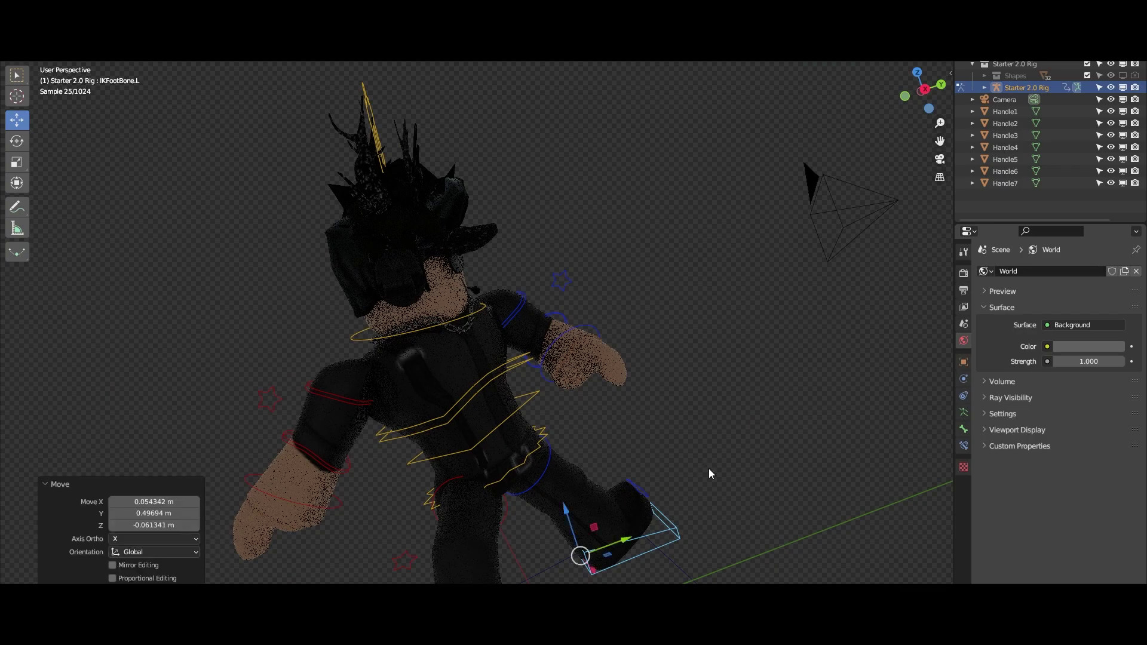
key("KP_0")
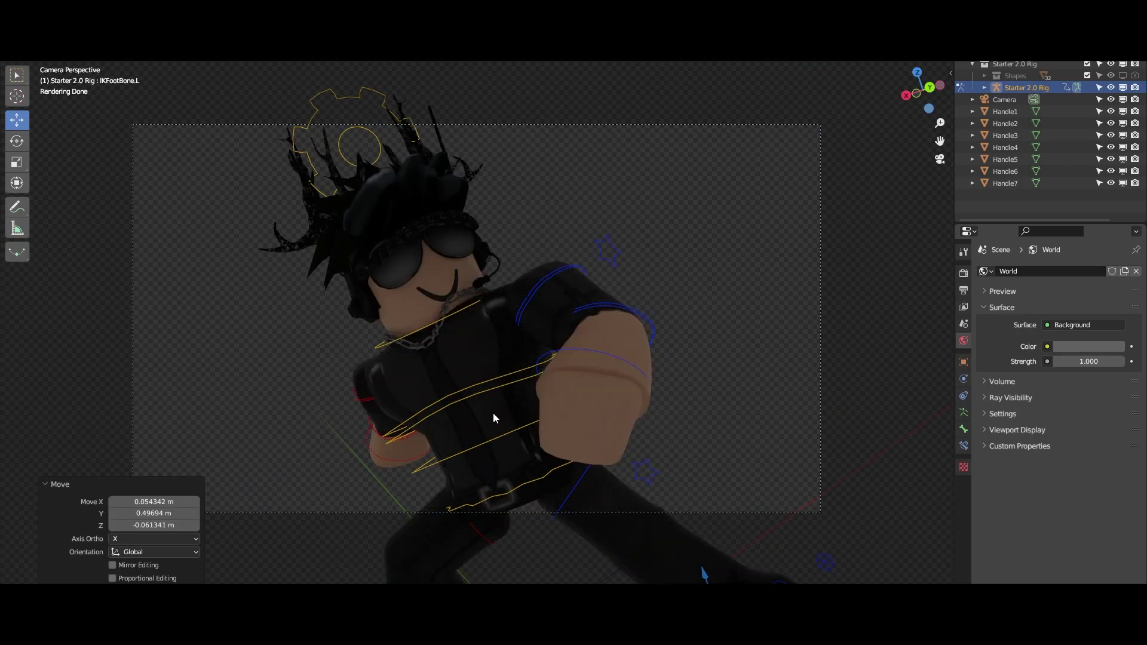
- Return to Object Mode and add an area light to the scene
left_click_drag(489, 403, 456, 371)
left_click(418, 373)
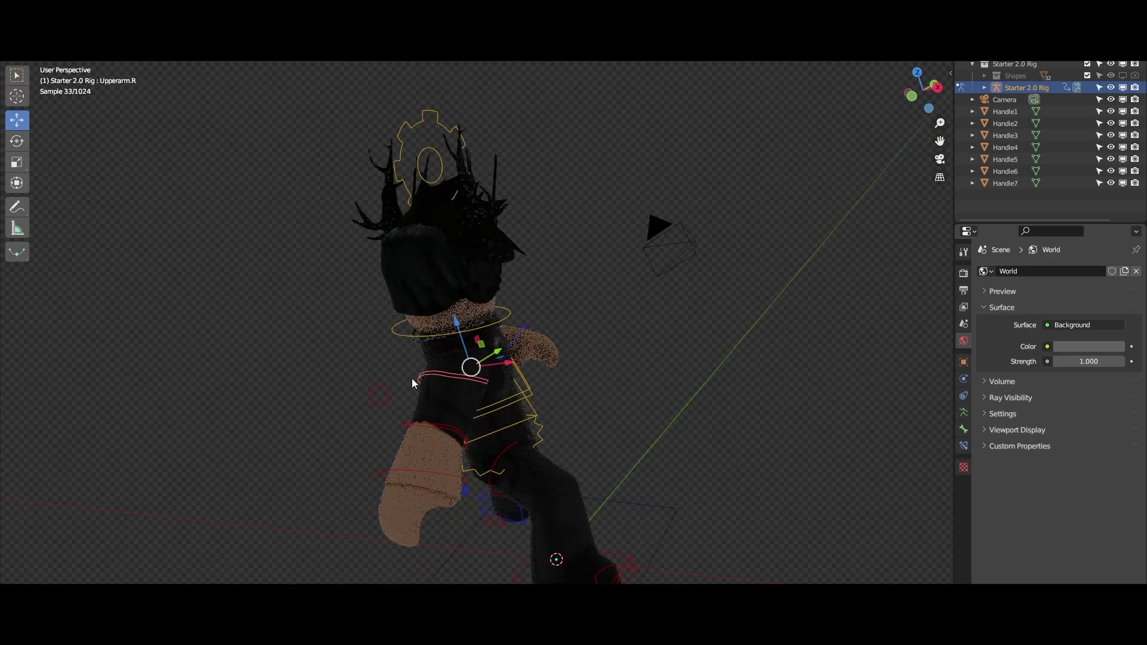
left_click_drag(406, 415, 579, 476)
left_click(591, 362)
left_click_drag(600, 331, 548, 338)
key("shift+a")
mouse_move(531, 310)
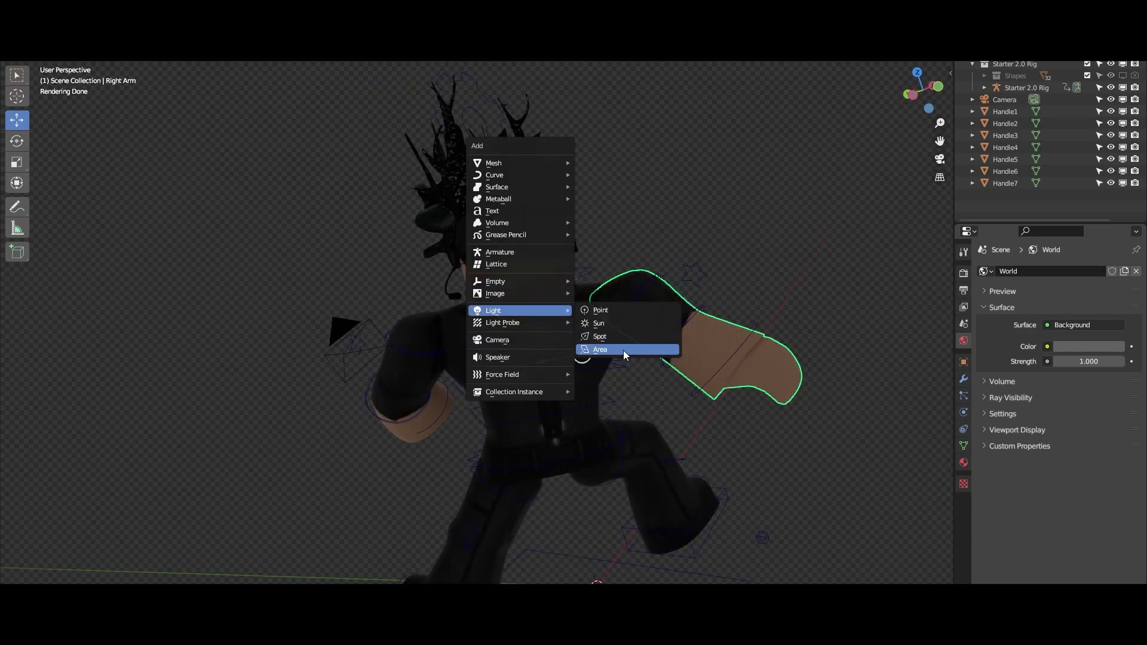
left_click(622, 350)
- Raise the area light behind the character, about 3 m up and -2.8 m in Y, and rotate it toward the character's back
left_click_drag(623, 350, 579, 367)
scroll(579, 366, "down", 4)
key("g")
left_click(643, 282)
key("r")
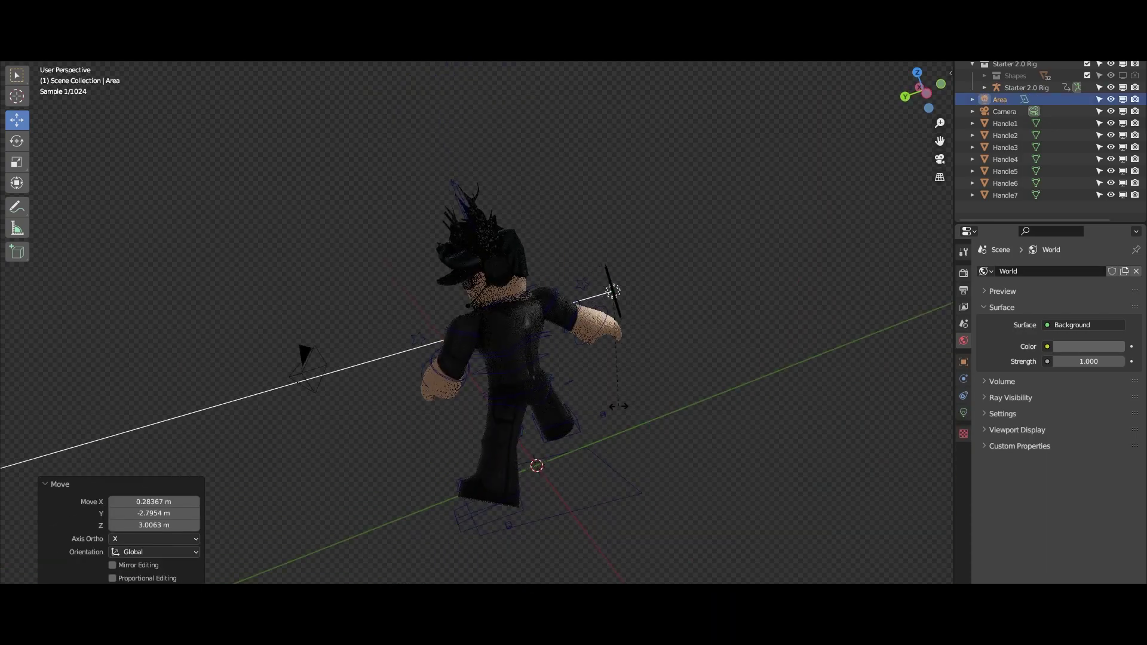
left_click(617, 402)
- Reposition the area light behind the character in the camera view and scale it by 1.359
key("KP_0")
key("g")
left_click(486, 374)
key("s")
left_click(525, 382)
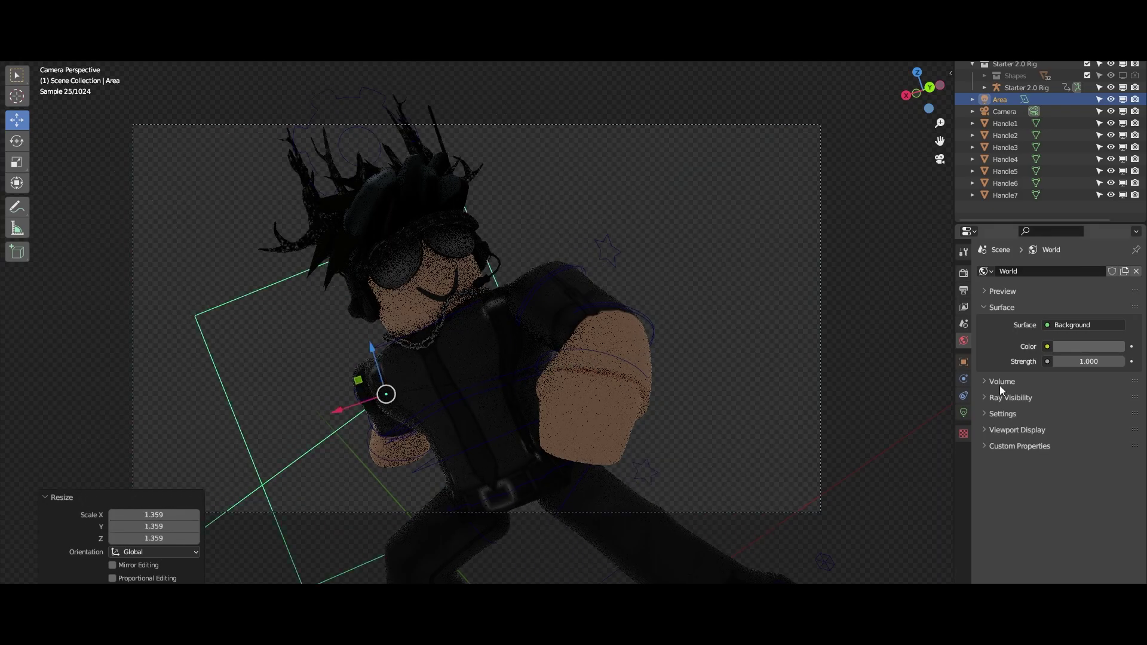
- Set the area light's power to 801.3 W
left_click(962, 412)
left_click_drag(1083, 353, 1129, 353)
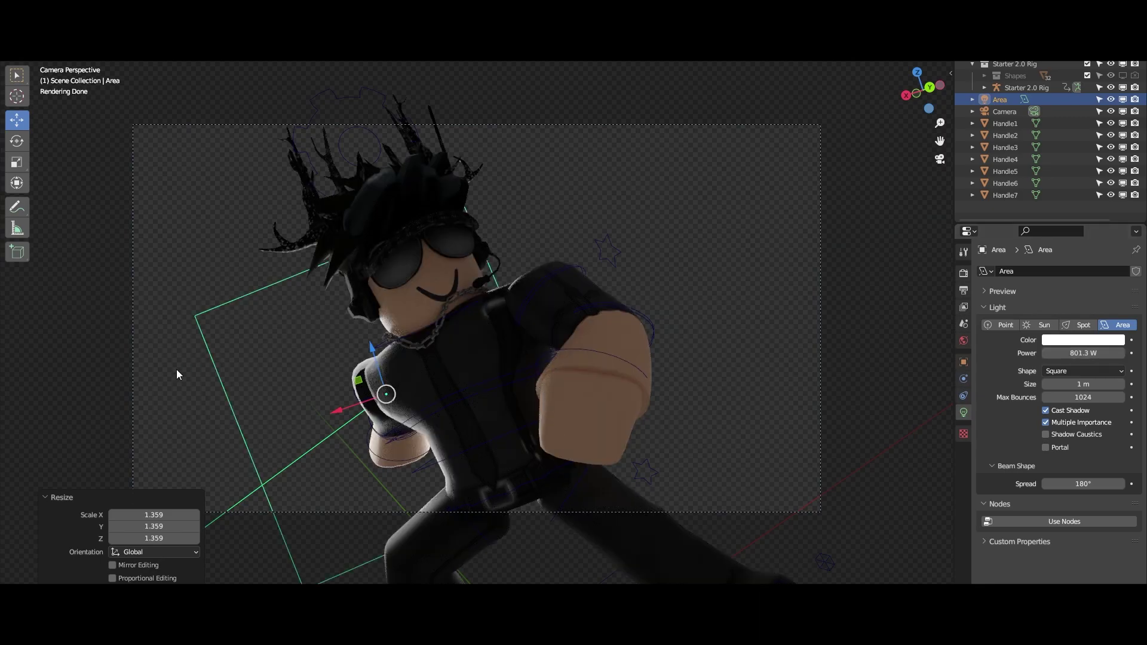
scroll(177, 369, "up", 3)
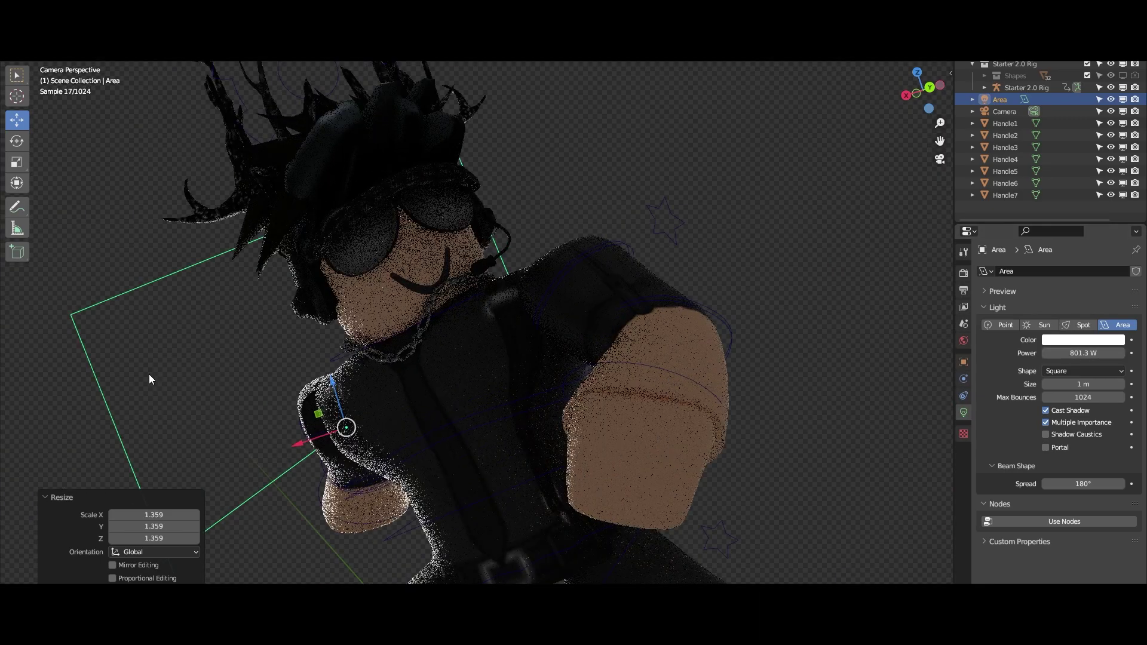
- Duplicate the area light to the other side of the character and trackball-rotate the copy by 8.59° and -36.7°
key("shift+d")
left_click(594, 284)
key("r")
key("r")
key("r")
key("r")
left_click(551, 303)
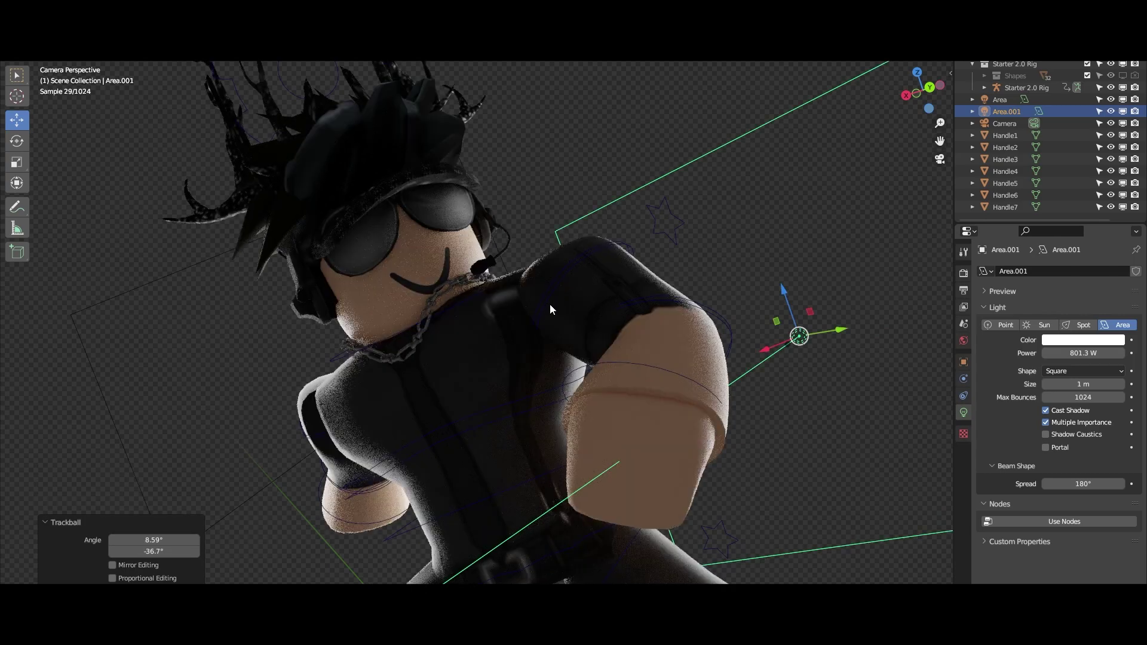
- Scale the duplicated area light by 2.161 and set its power to 990.4 W
scroll(627, 325, "down", 3)
key("s")
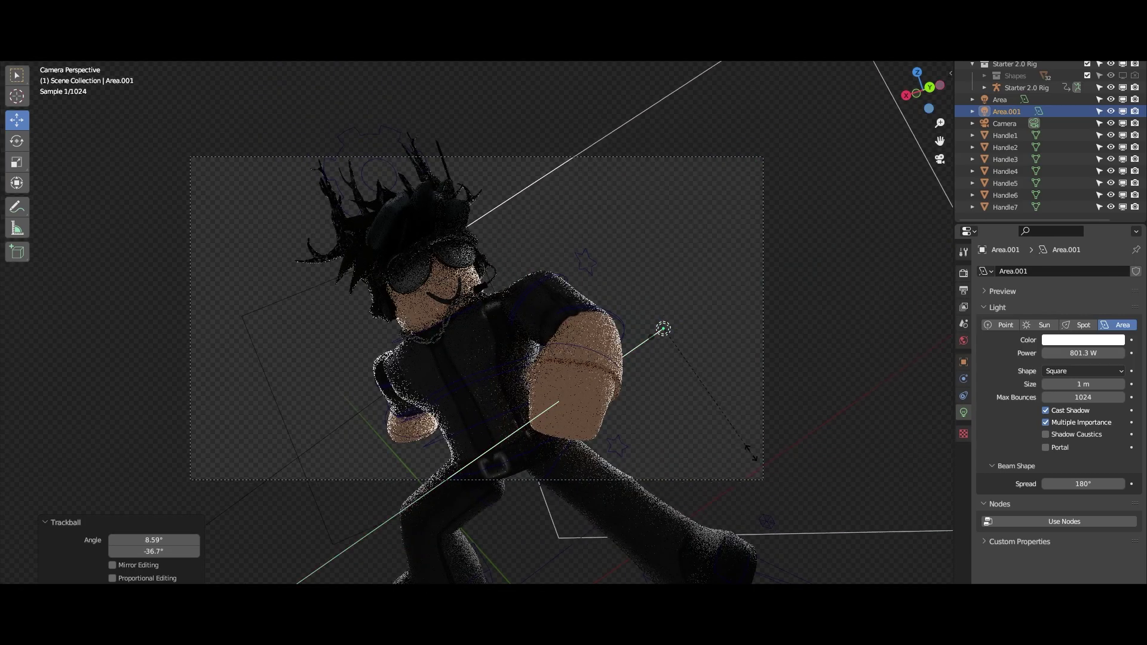
left_click(758, 489)
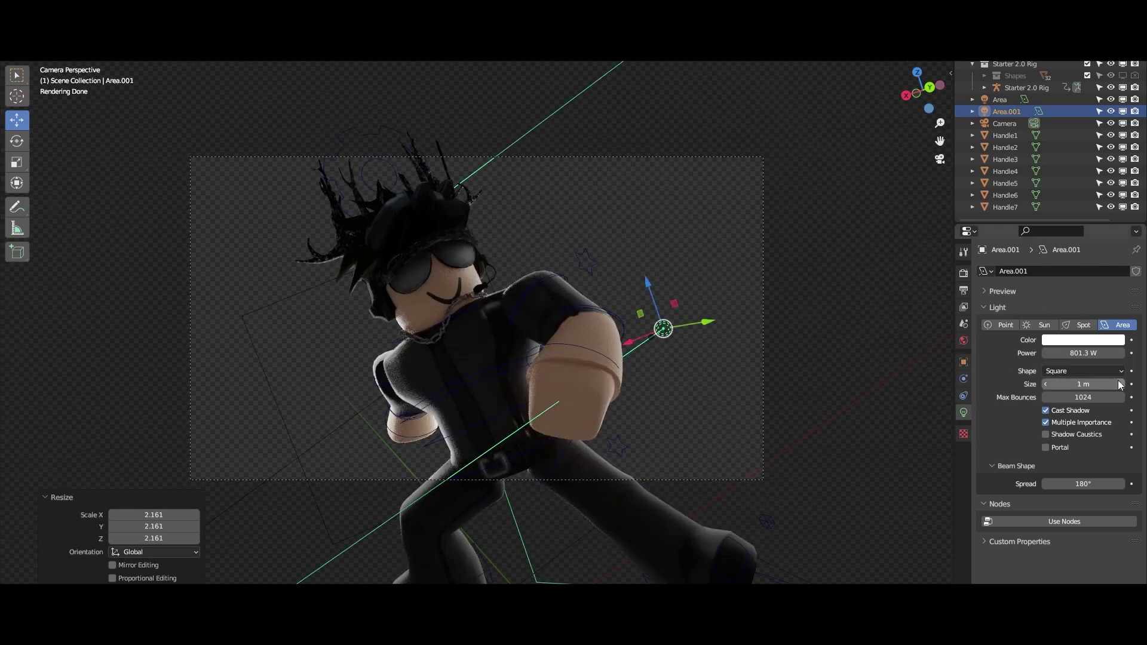
left_click_drag(1075, 350, 1117, 351)
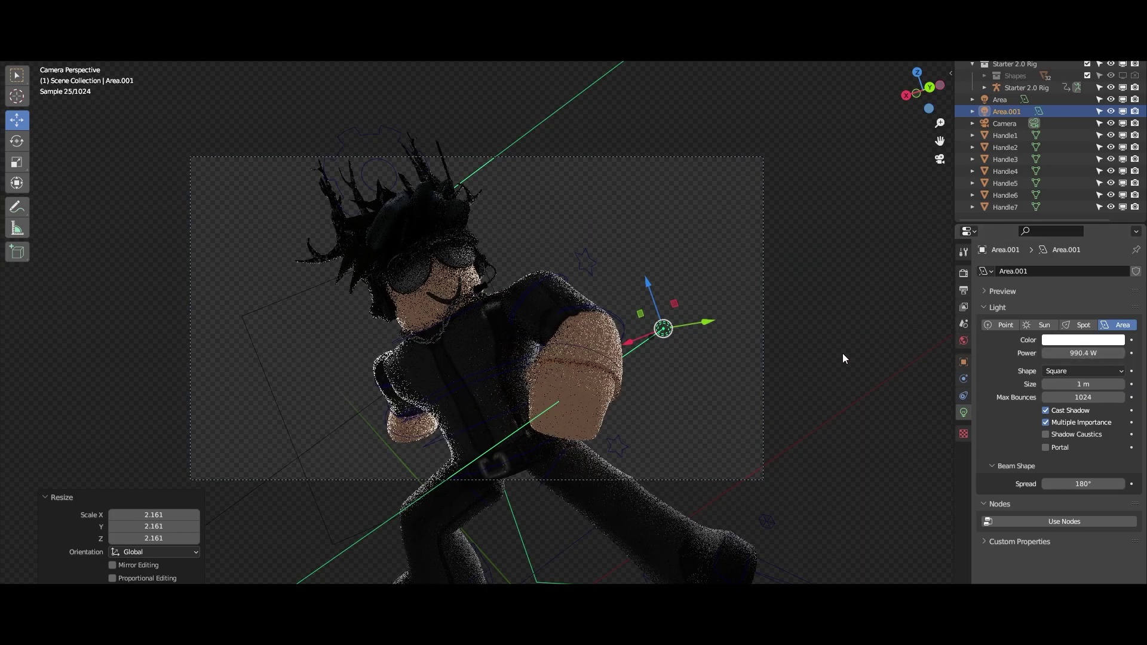
scroll(573, 356, "up", 2)
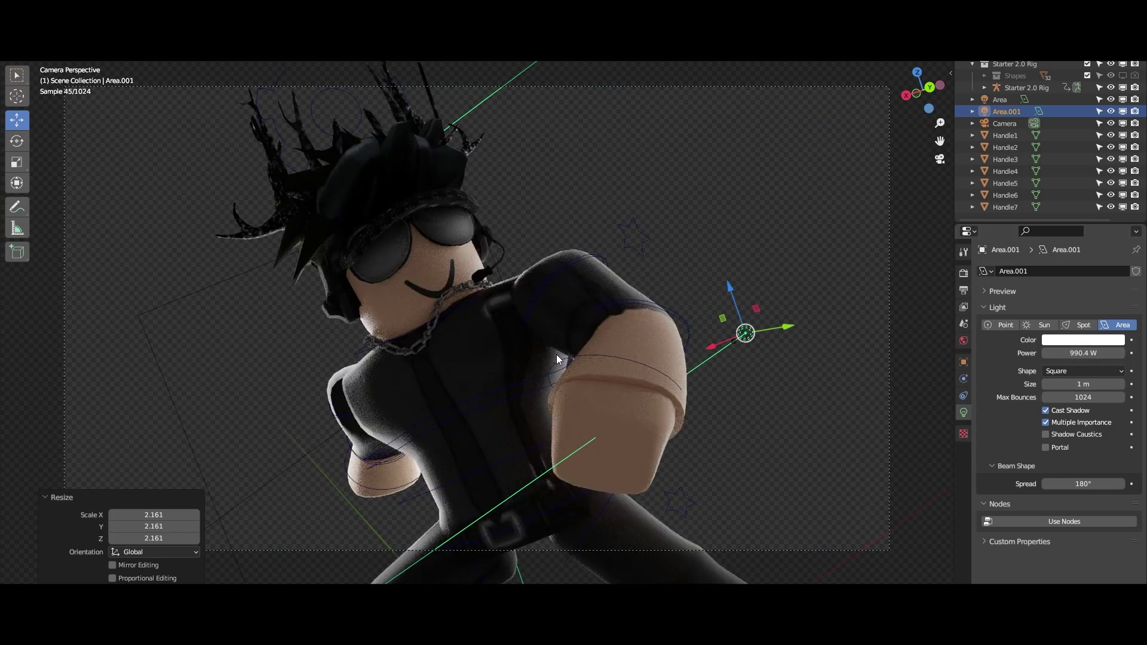
- Scale down the first area light behind the character
left_click(149, 365)
key("s")
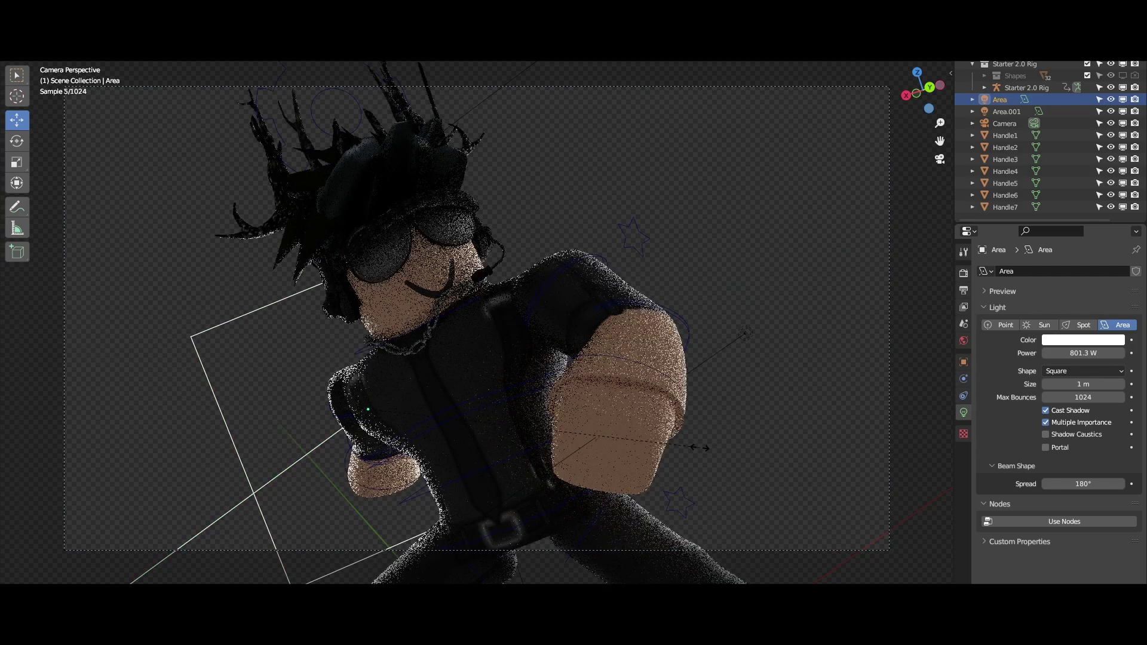
left_click(700, 446)
- Duplicate the first area light, place the copy above the character and rotate it 71.8° around the view axis
left_click_drag(329, 340, 390, 346)
scroll(389, 347, "down", 4)
key("shift+d")
left_click(507, 550)
key("r")
left_click(97, 521)
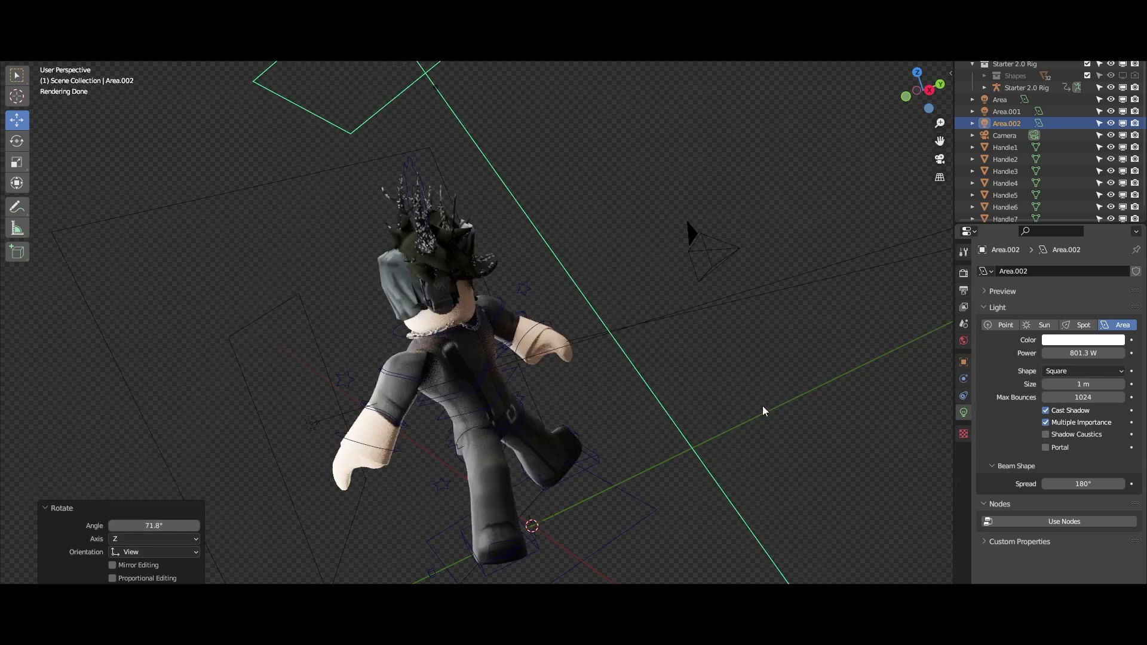
- Trackball-rotate the overhead area light by 43° and 23.5° in the camera view to light the hair and head
key("KP_0")
key("r")
key("r")
left_click(448, 405)
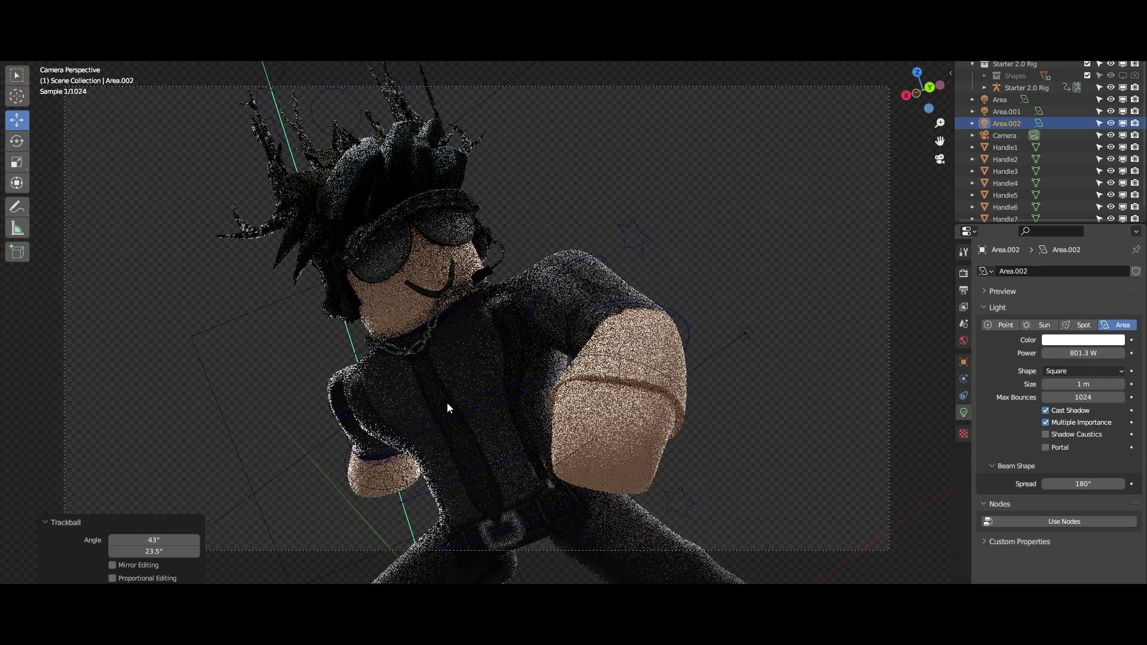
scroll(353, 142, "up", 8)
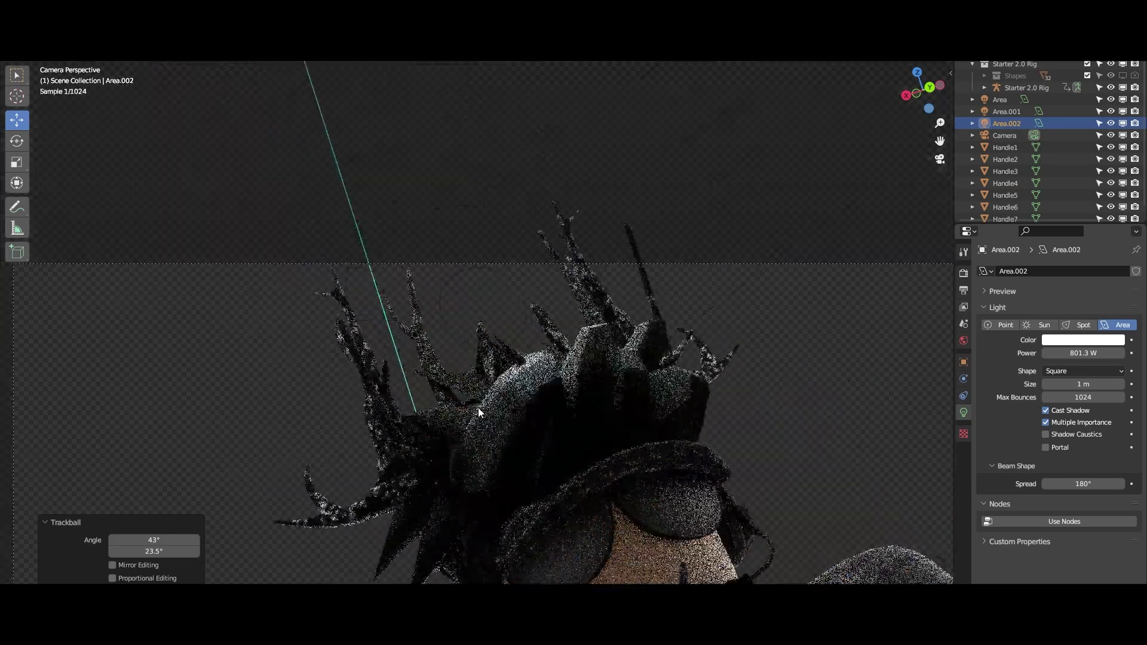
scroll(684, 501, "down", 5)
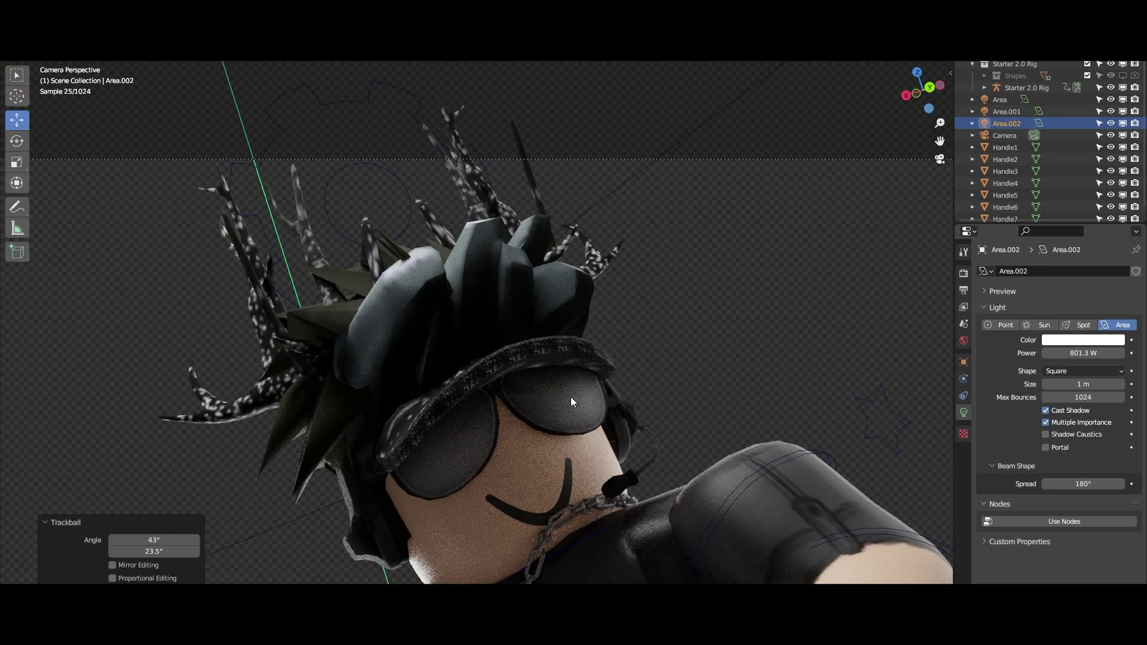
- Give the sunglasses their own separate copy of the Handle4Mtl material
left_click(571, 396)
scroll(525, 360, "up", 3)
left_click(963, 462)
scroll(611, 451, "up", 5)
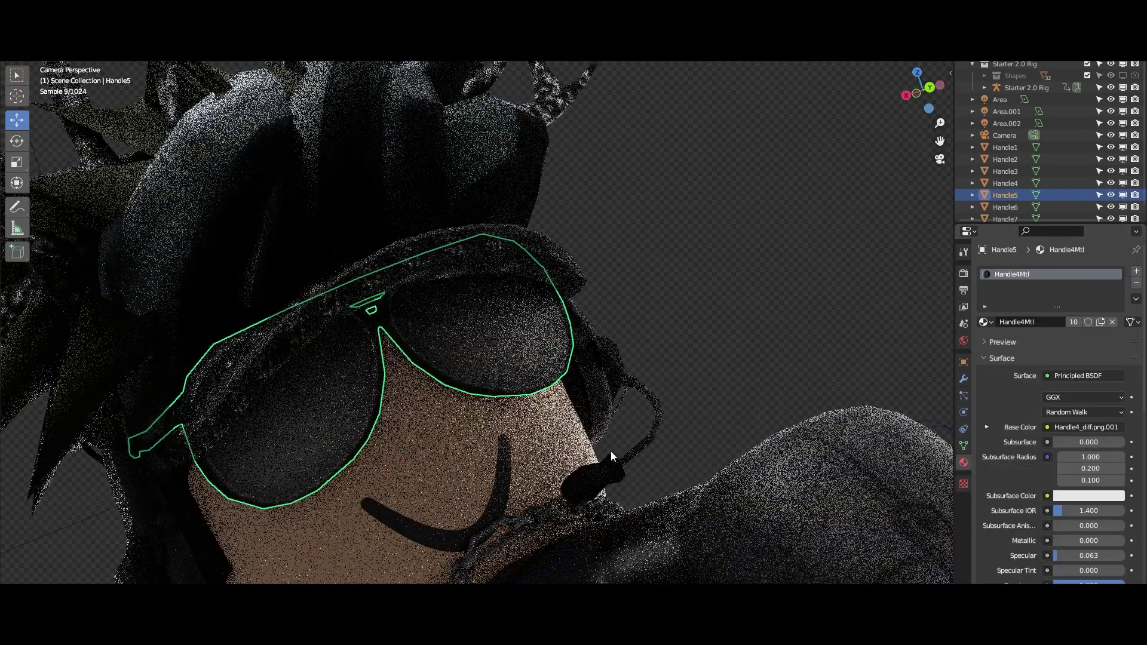
key("Tab")
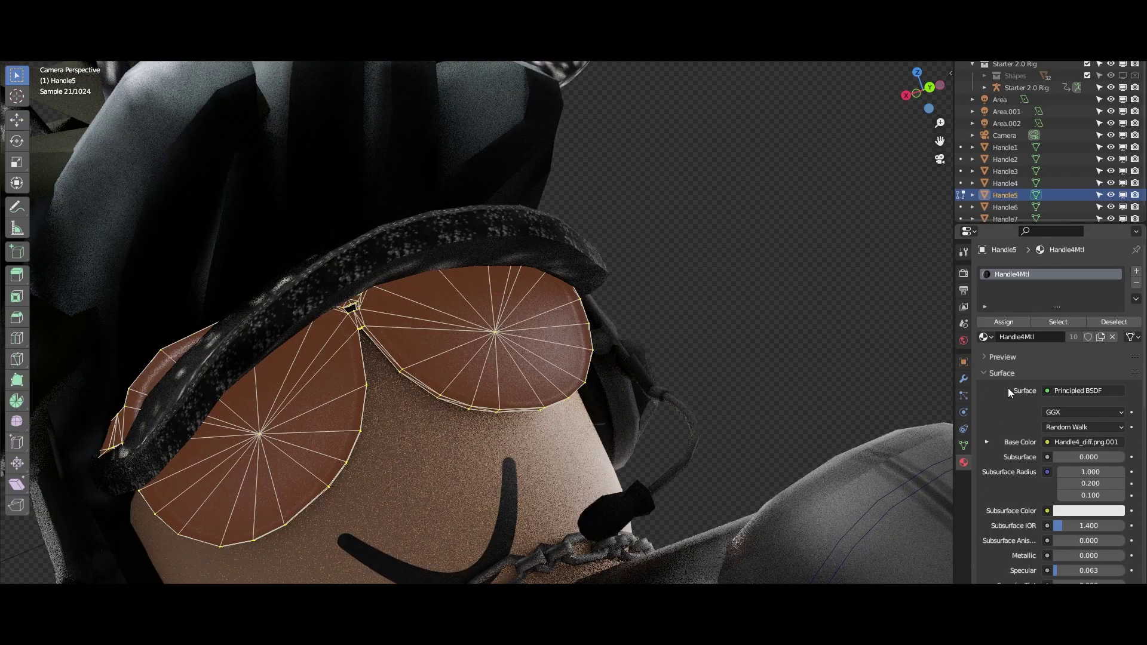
left_click(1100, 337)
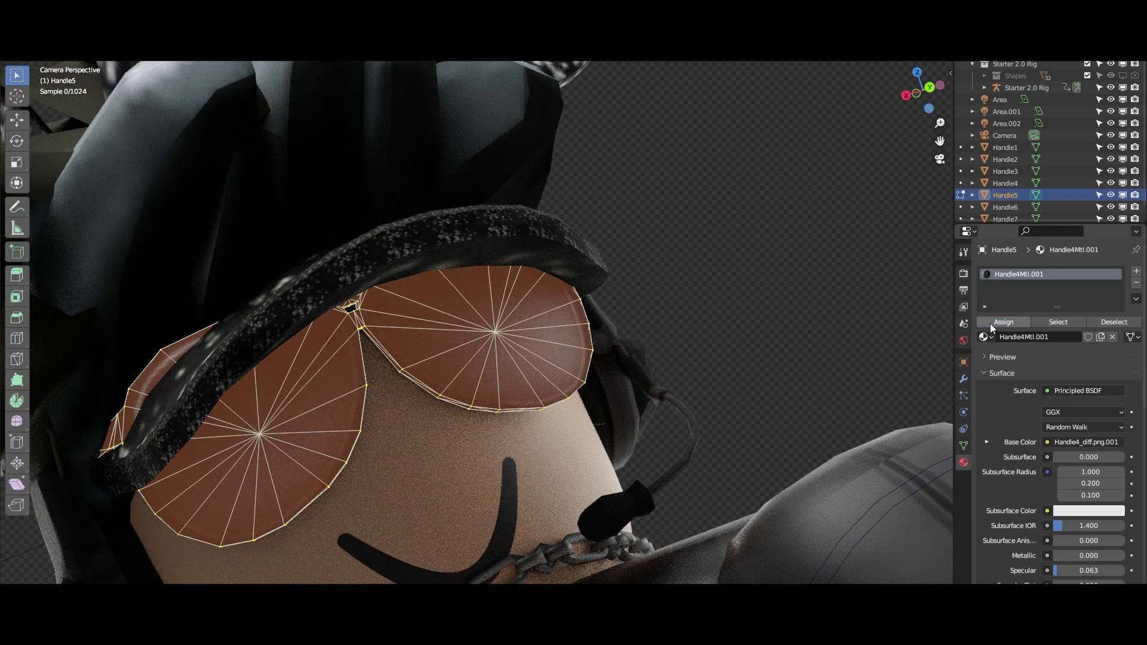
key("Tab")
- Lower the sunglasses material's Roughness and set its Metallic to 0.512 and Specular to 0.311
left_click_drag(508, 442, 585, 428)
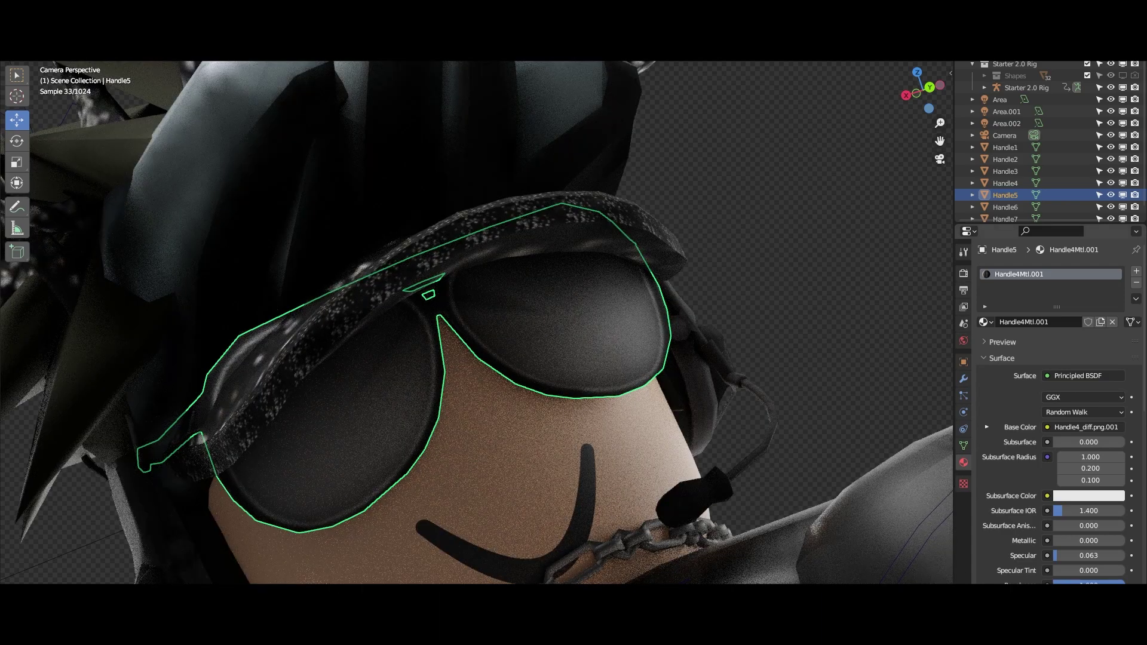
left_click_drag(1108, 585, 1089, 585)
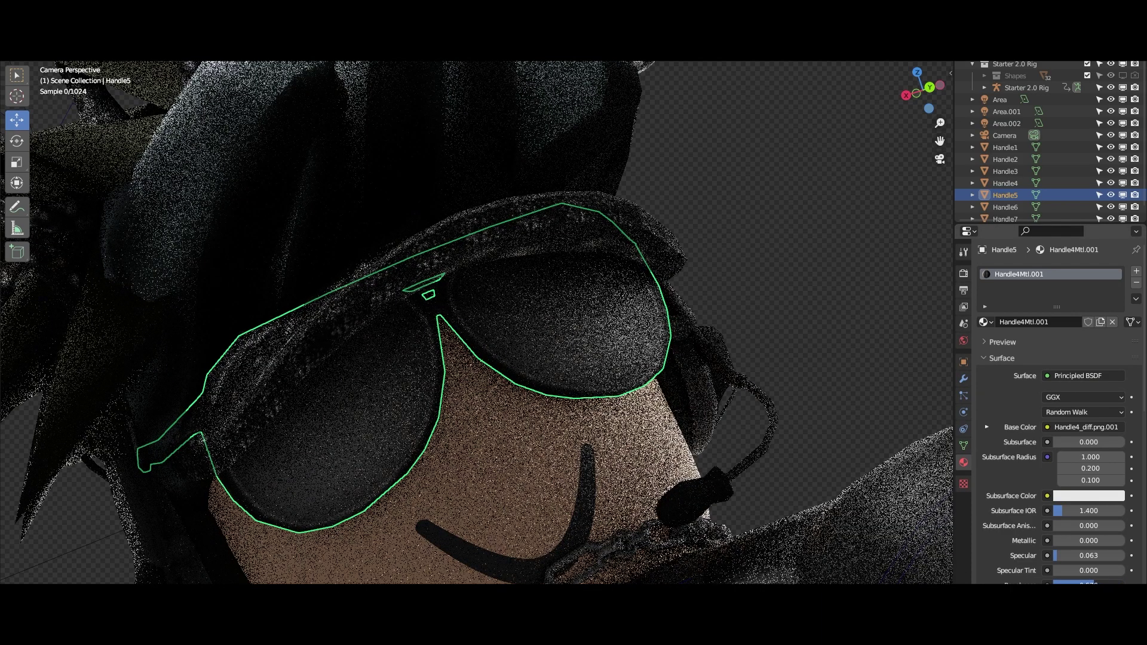
mouse_move(1087, 540)
left_mouse_down()
mouse_move(1124, 541)
mouse_move(1092, 556)
left_mouse_up()
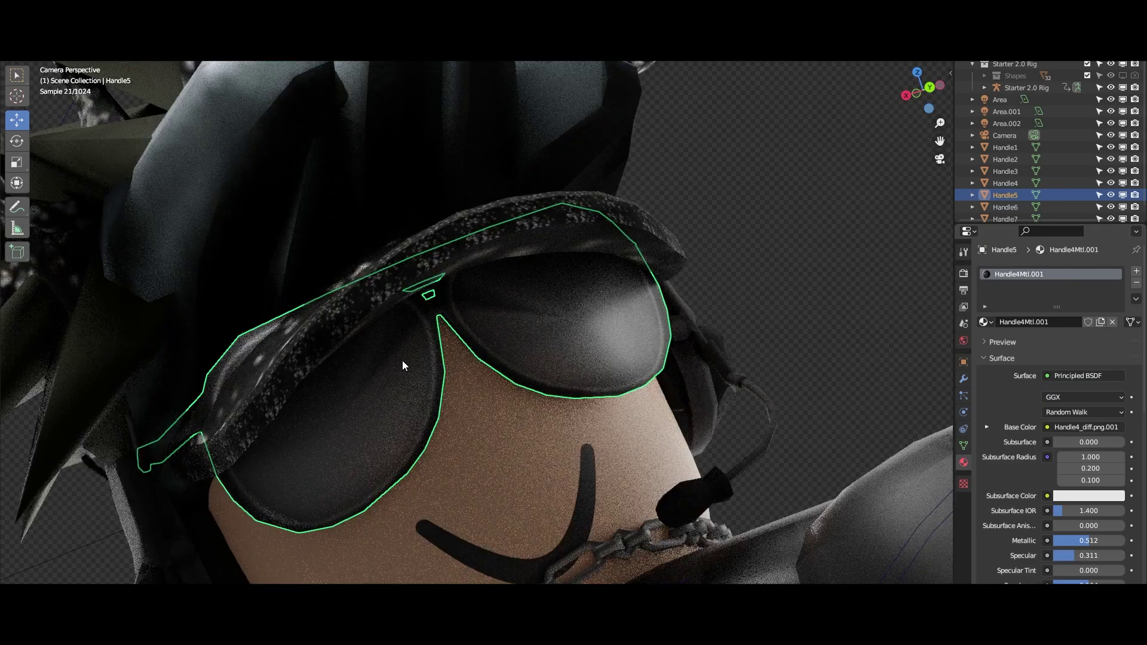
- Select the antlers and give them their own separate copy of the Handle1Mtl material
left_click(272, 346)
left_click_drag(264, 342, 503, 392)
left_click(158, 281)
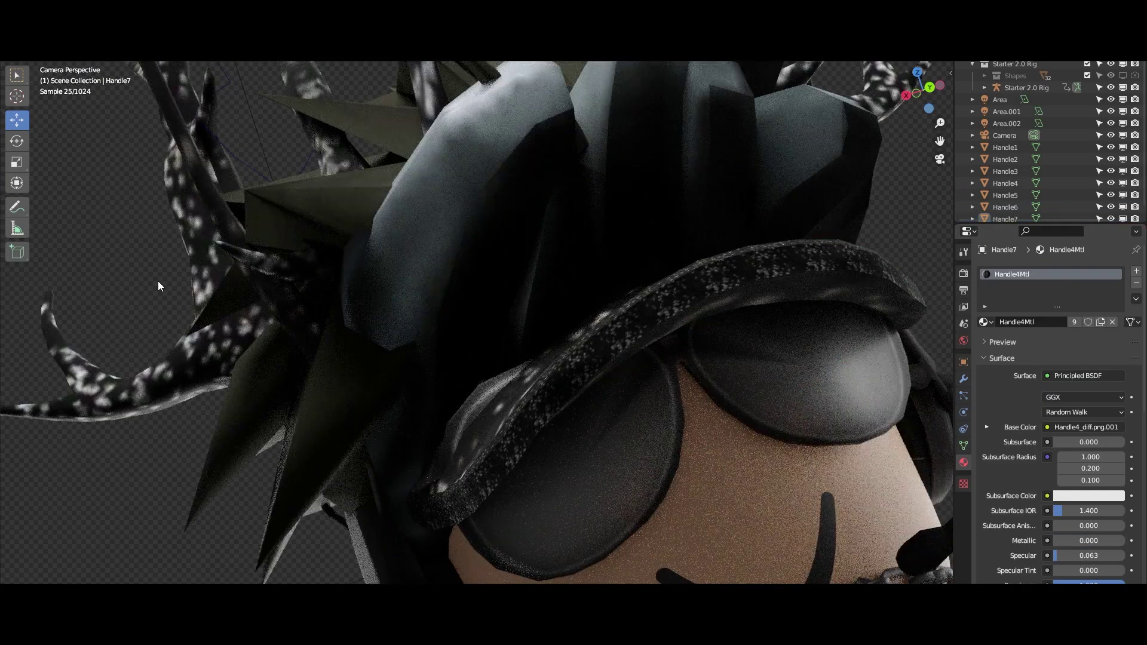
left_click(181, 249)
key("ctrl+z")
key("ctrl+z")
key("ctrl+z")
key("ctrl+z")
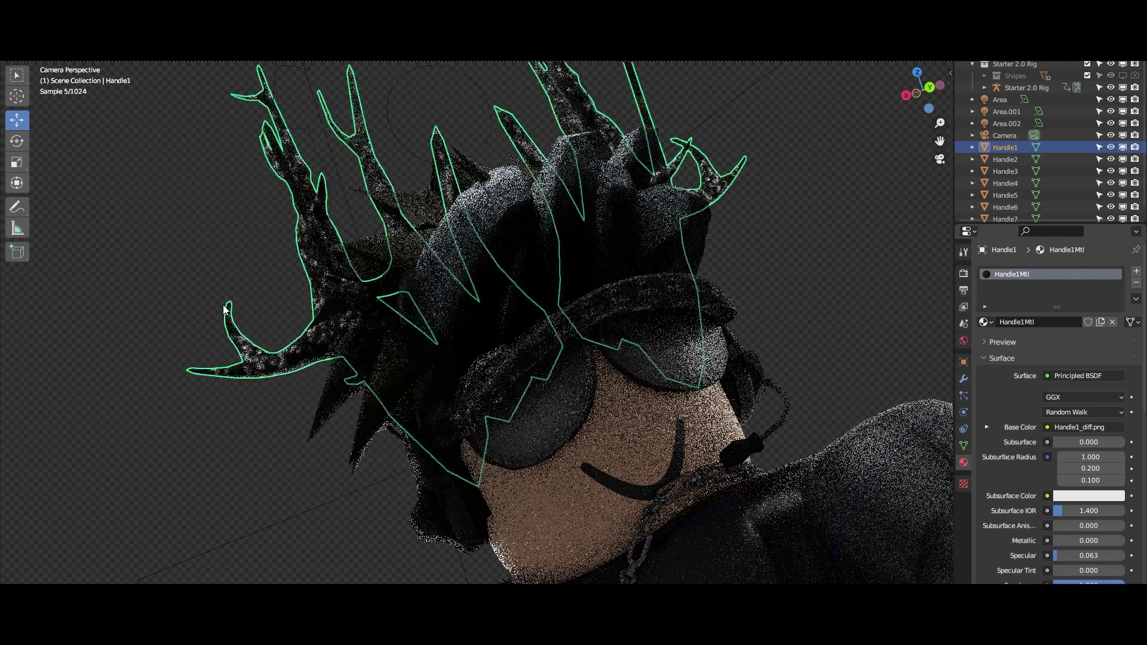
left_click(1100, 337)
key("Tab")
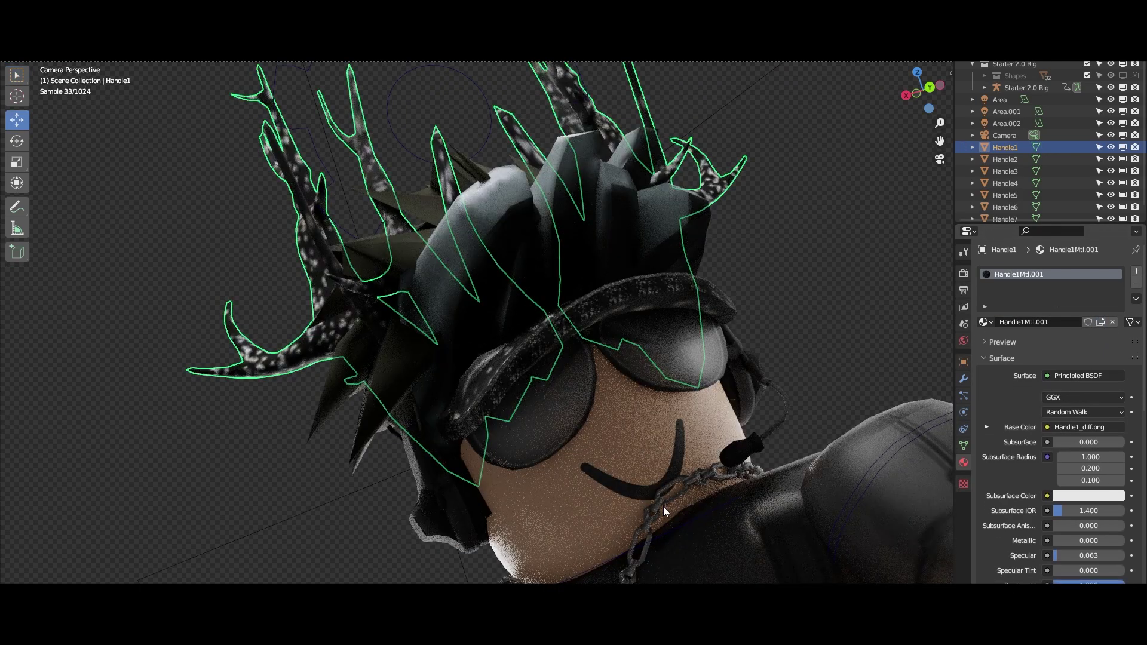
- Set the antlers material's Metallic to 0.537 and Specular to 0.335, and inspect the reflections up close
mouse_move(1078, 540)
left_mouse_down()
mouse_move(1093, 542)
mouse_move(1088, 552)
left_mouse_up()
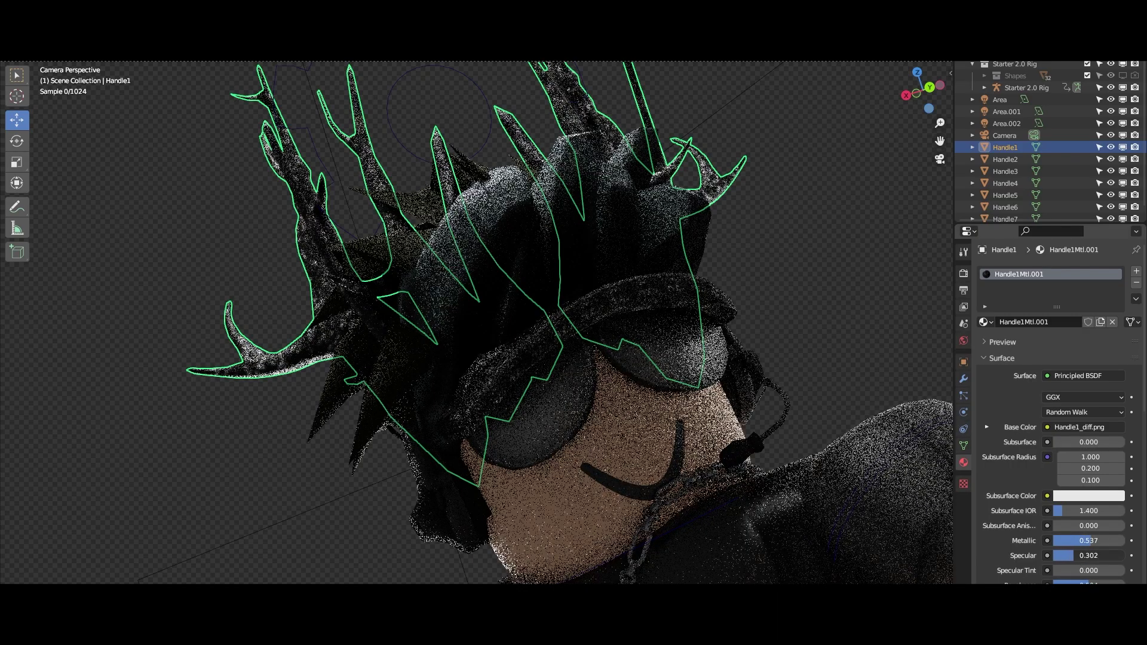
left_click(178, 450)
scroll(328, 326, "down", 3)
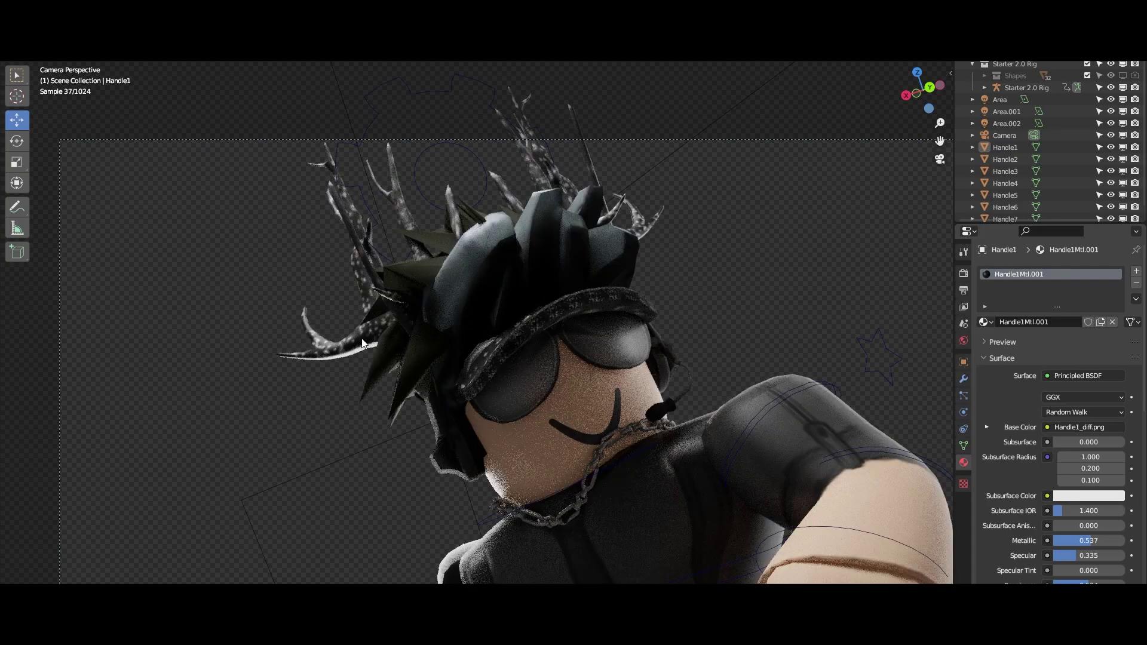
scroll(326, 364, "up", 10)
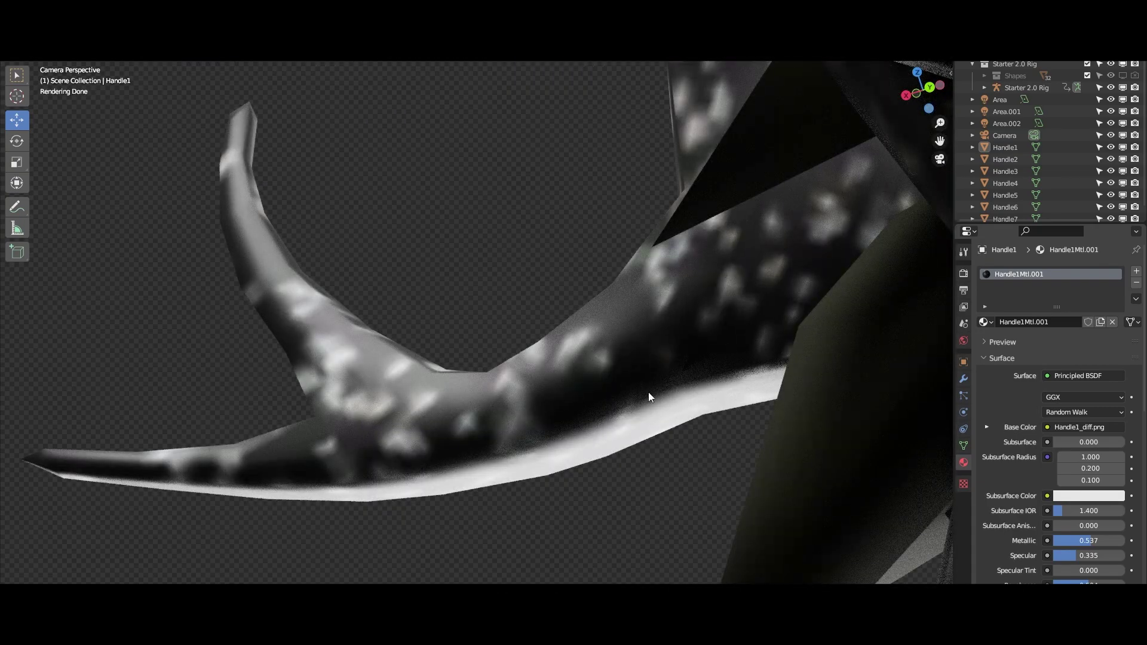
scroll(665, 379, "down", 8)
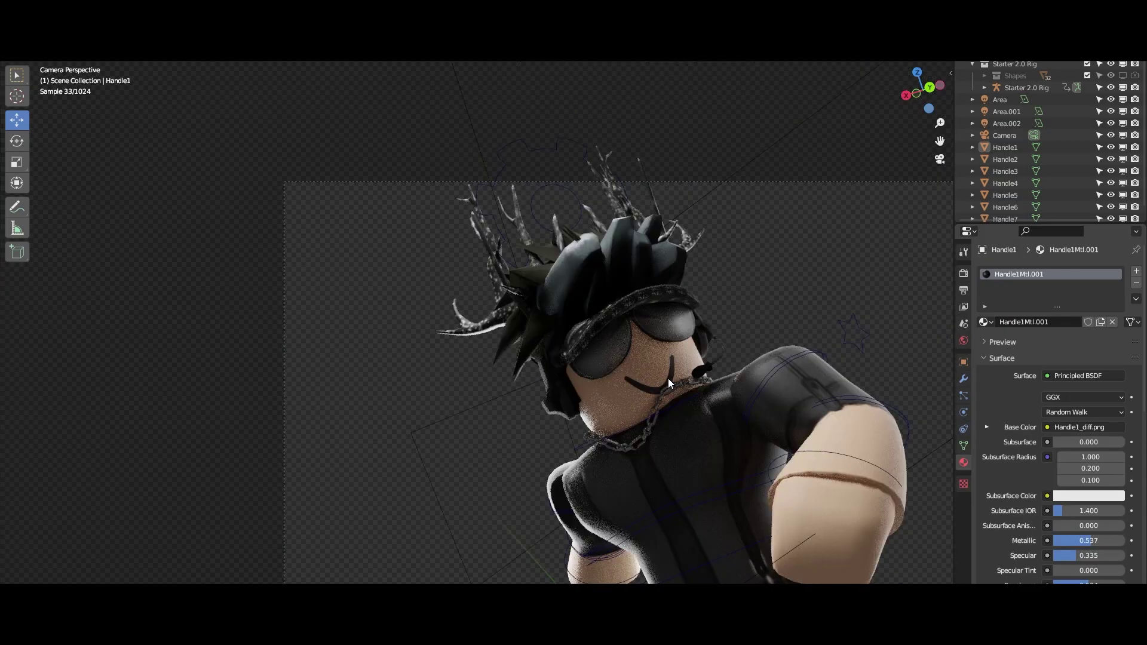
- Select the chain around the neck and lower its mesh about 0.056 m along the Z axis in Edit Mode
left_click(655, 416)
left_click(639, 439)
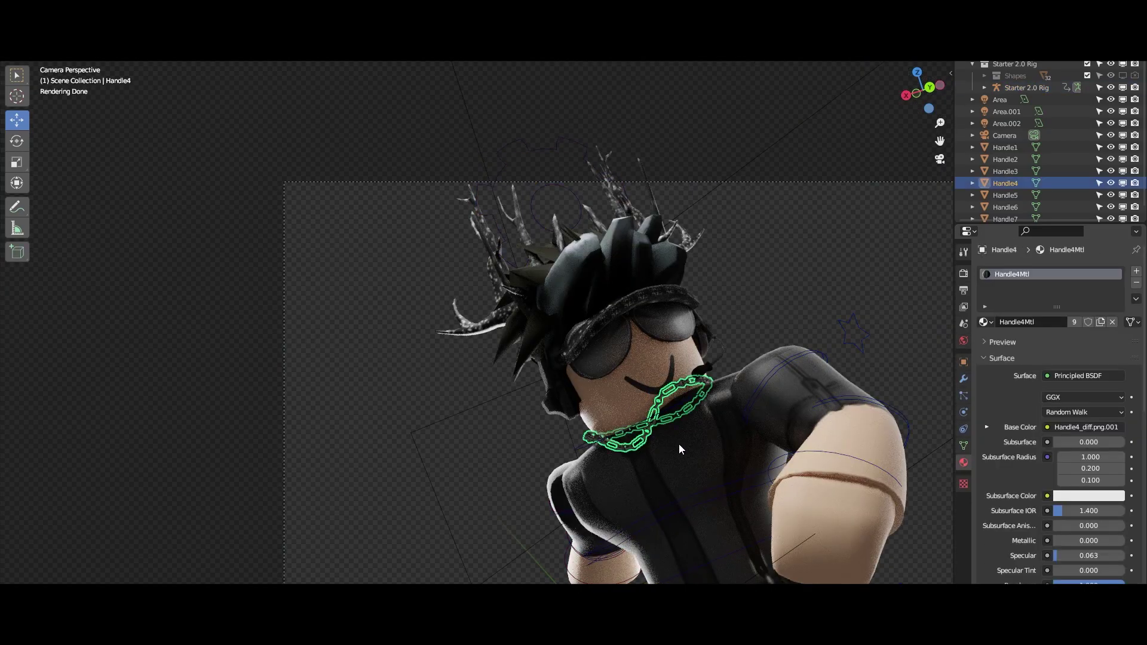
scroll(604, 381, "up", 3)
scroll(603, 382, "up", 6)
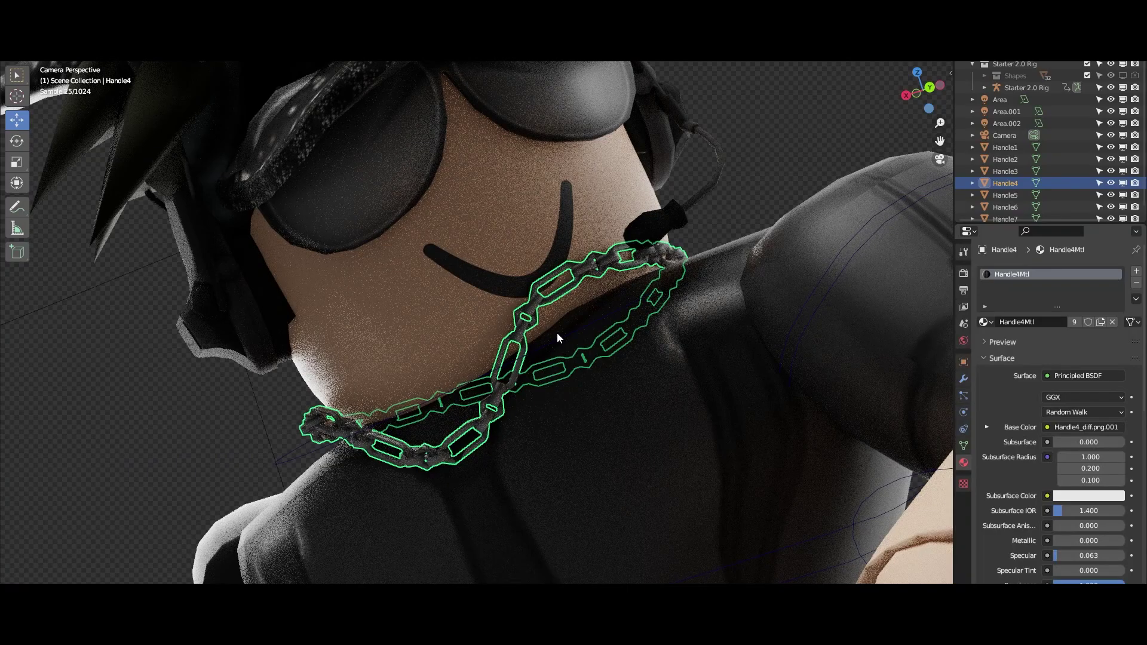
key("Tab")
key("g")
key("z")
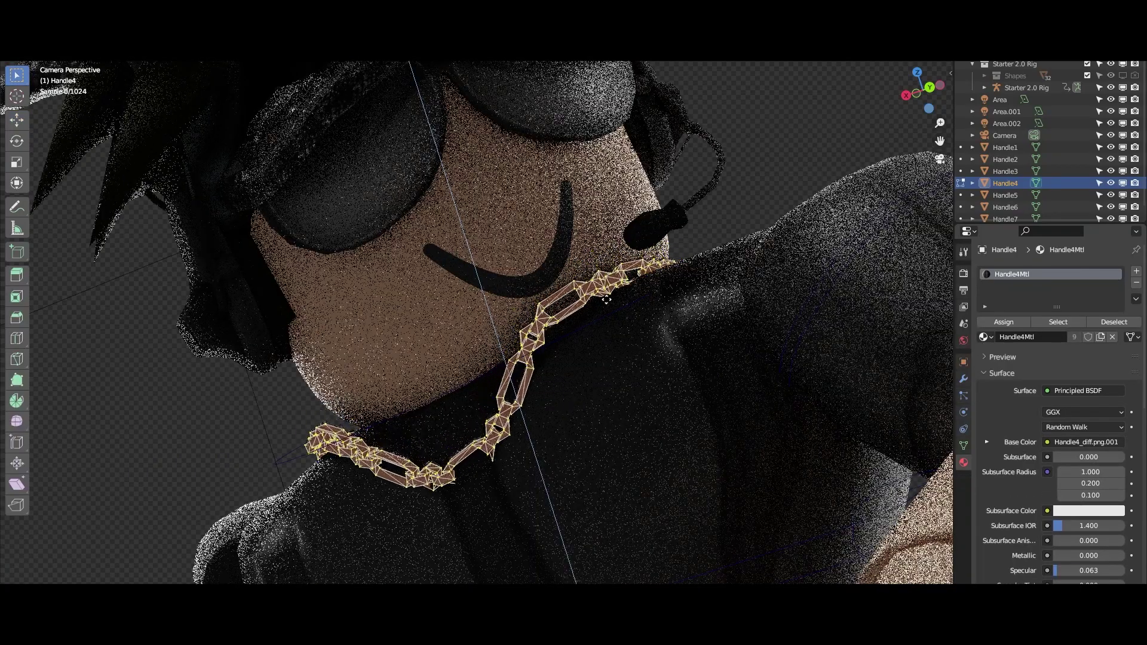
left_click(654, 336)
- Trackball-rotate the chain mesh by about -18.3° and 21.8°, and shift it about 0.093 m along Y and -0.02 m along Z
key("r")
key("r")
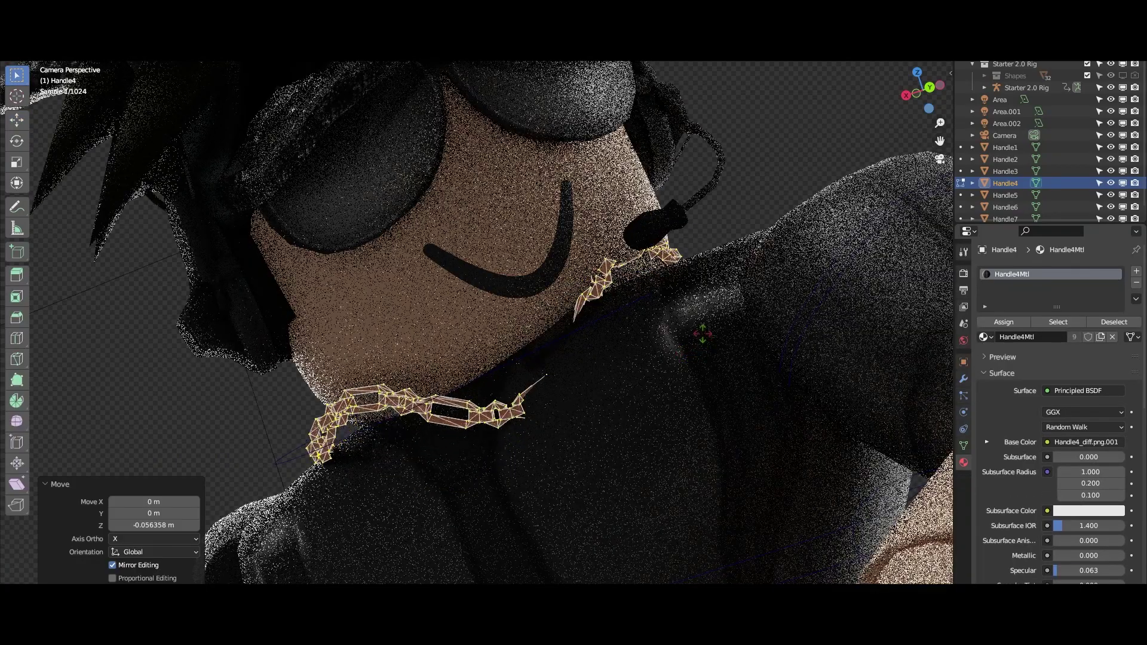
left_click(694, 335)
left_click_drag(694, 335, 804, 320)
key("KP_Decimal")
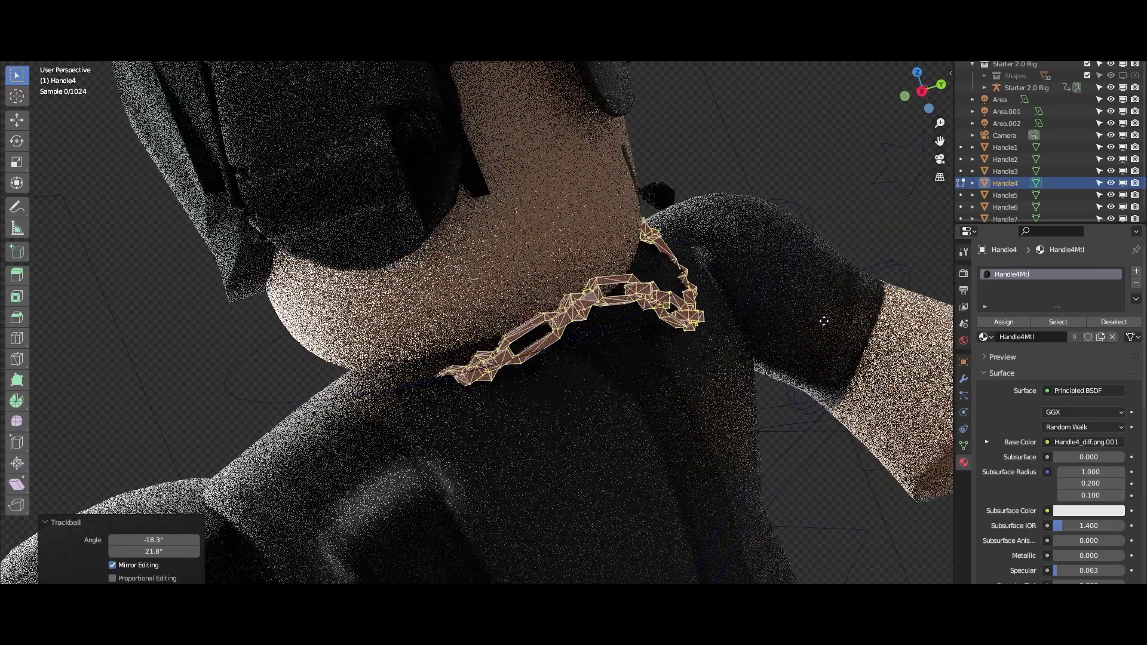
left_click(826, 322)
- Rotate the chain mesh about 4.27° in the camera view, return to Object Mode and deselect it
key("KP_0")
key("r")
key("r")
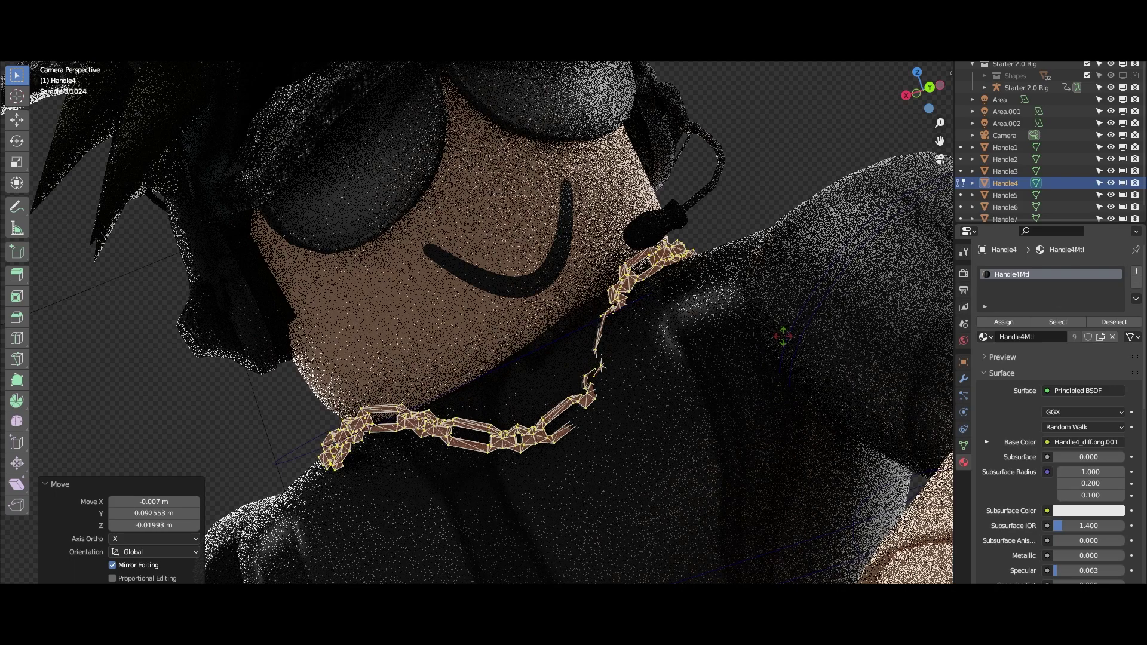
left_click(794, 328)
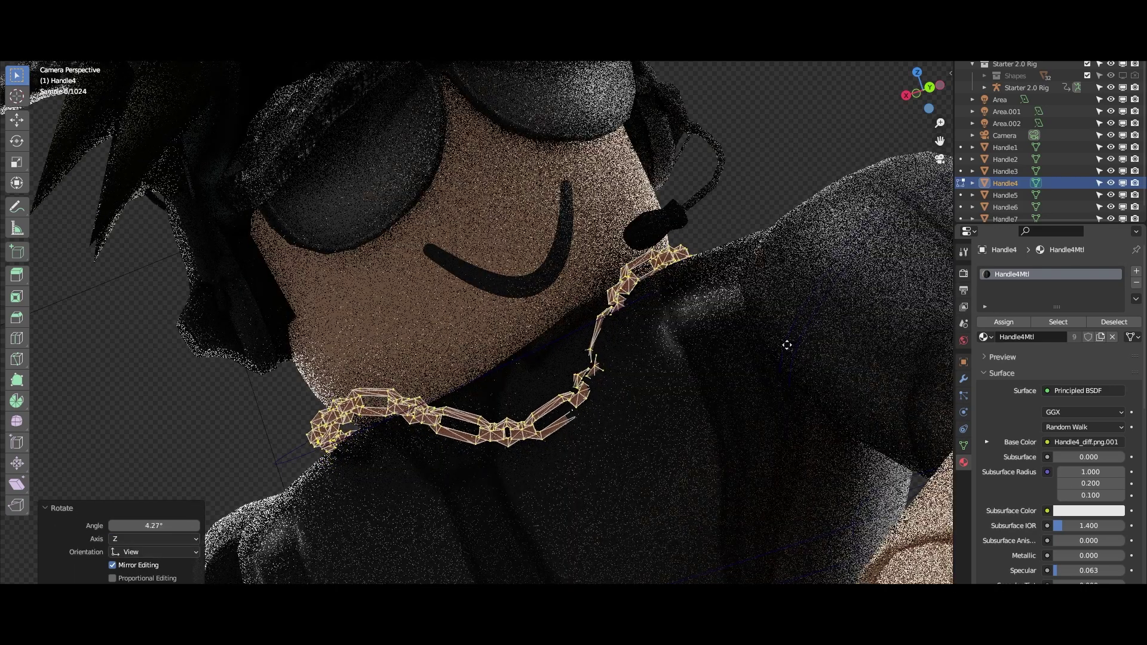
key("Tab")
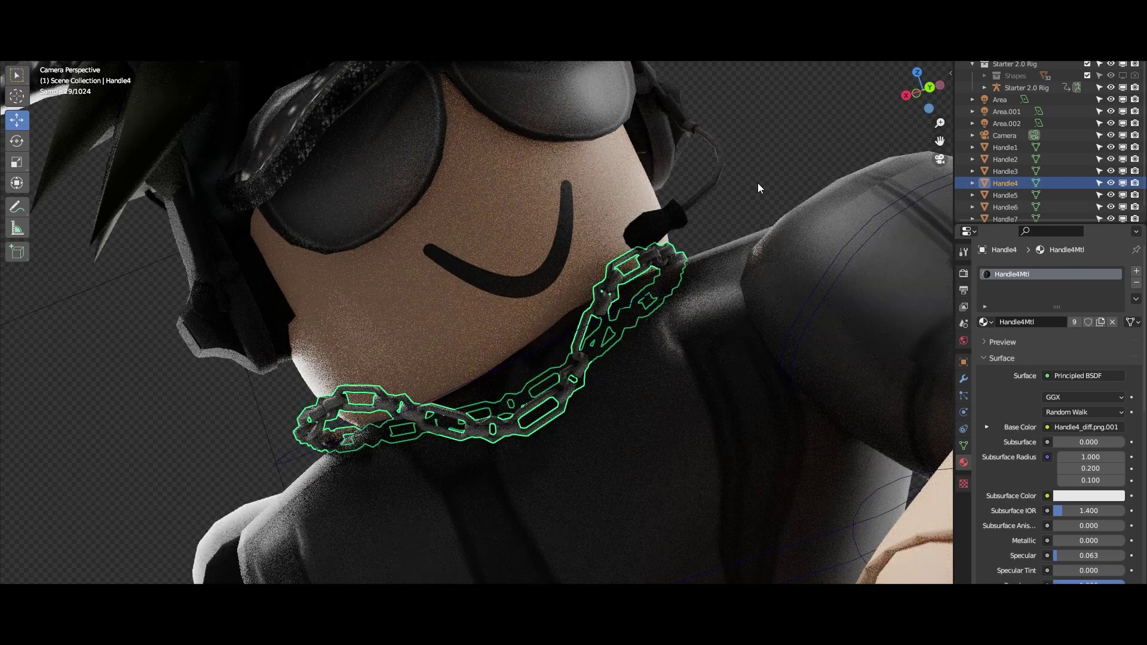
left_click(758, 182)
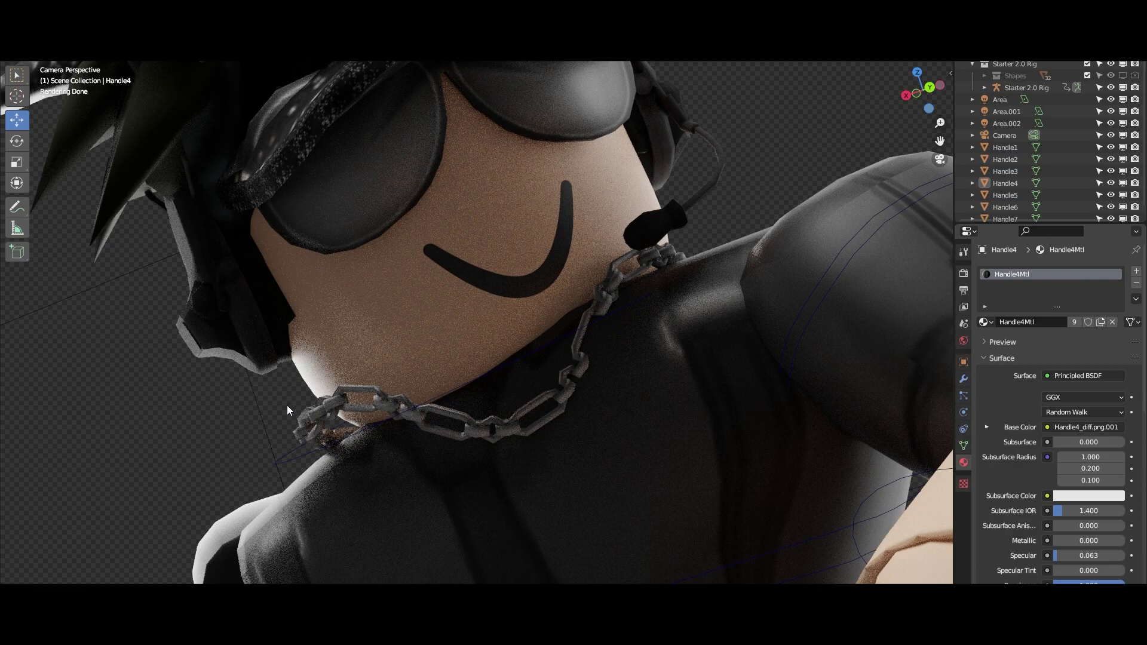
- Reselect the chain and trackball-rotate its mesh by about 9.74° and -2.29° so it hangs lower over the chest
left_click(304, 421)
key("Tab")
key("r")
key("r")
left_click(309, 429)
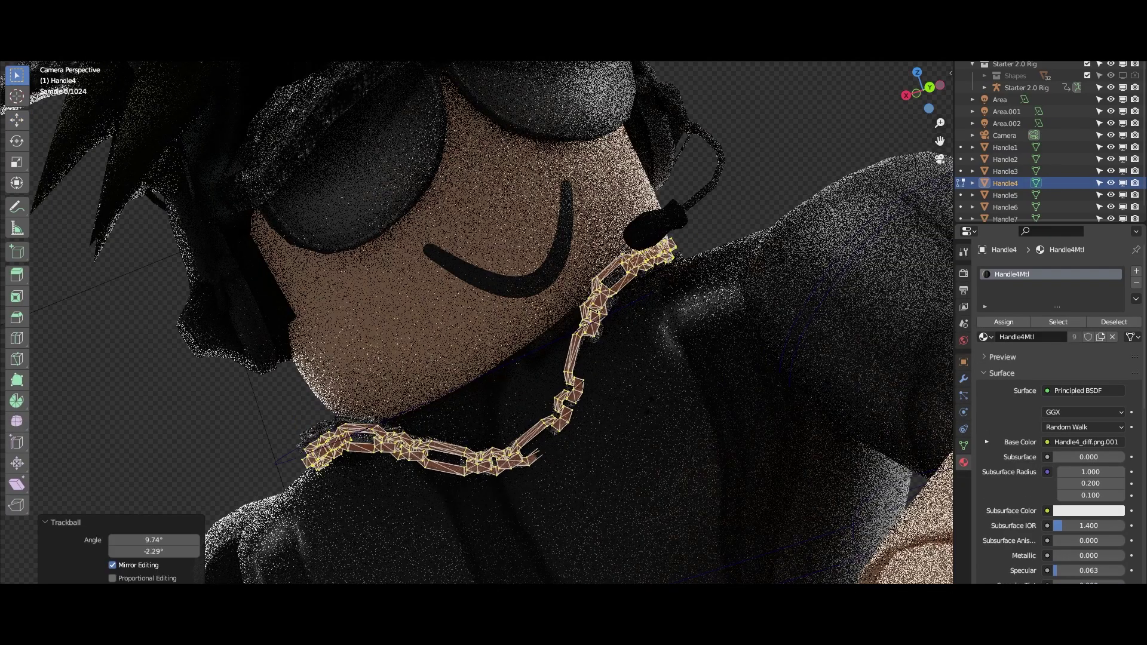
key("Tab")
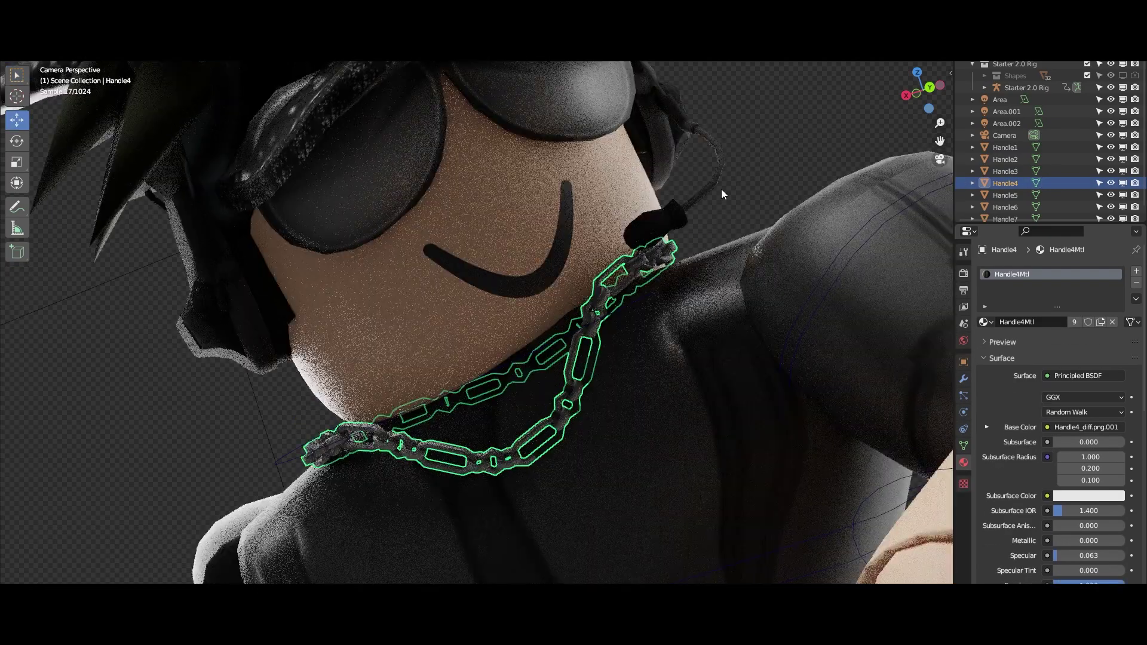
left_click(719, 190)
left_click(750, 188)
- Fine-tune the chain mesh with one more slight trackball rotation, deselect it and check the full camera frame
left_click(580, 396)
key("Tab")
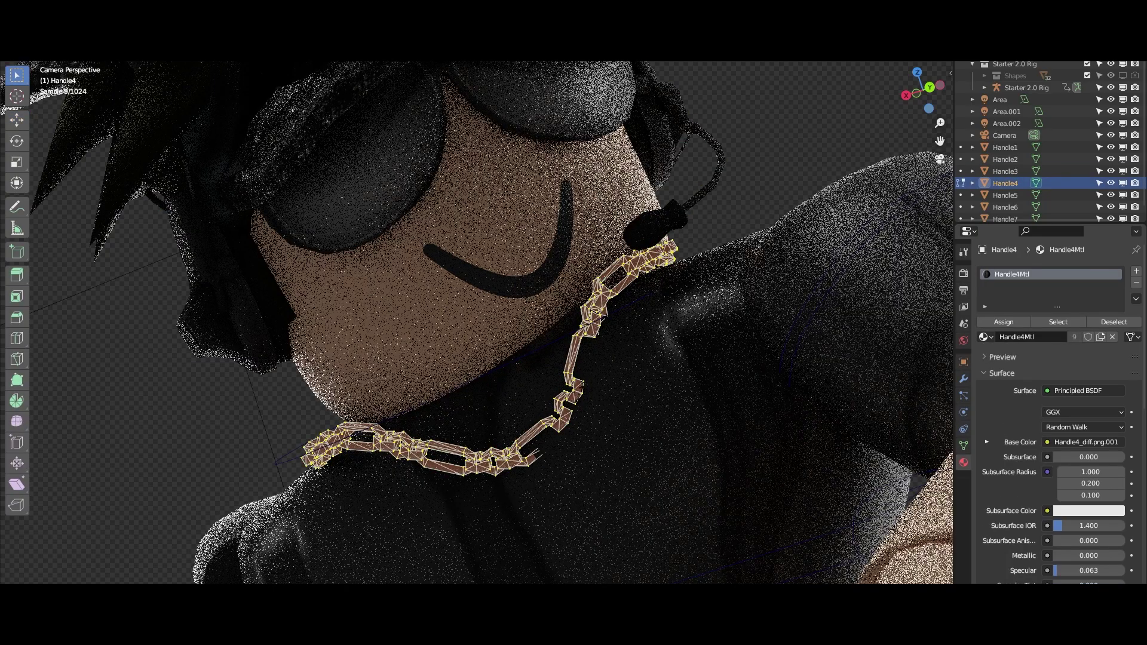
key("r")
key("r")
left_click(573, 391)
key("Tab")
left_click(704, 233)
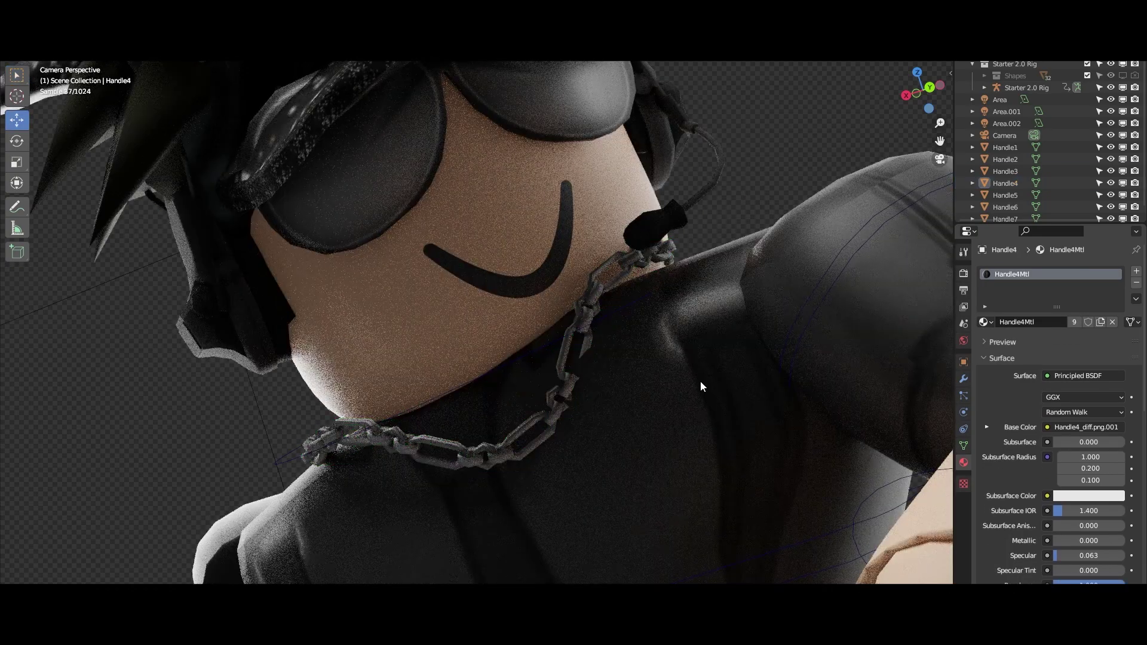
key("Home")
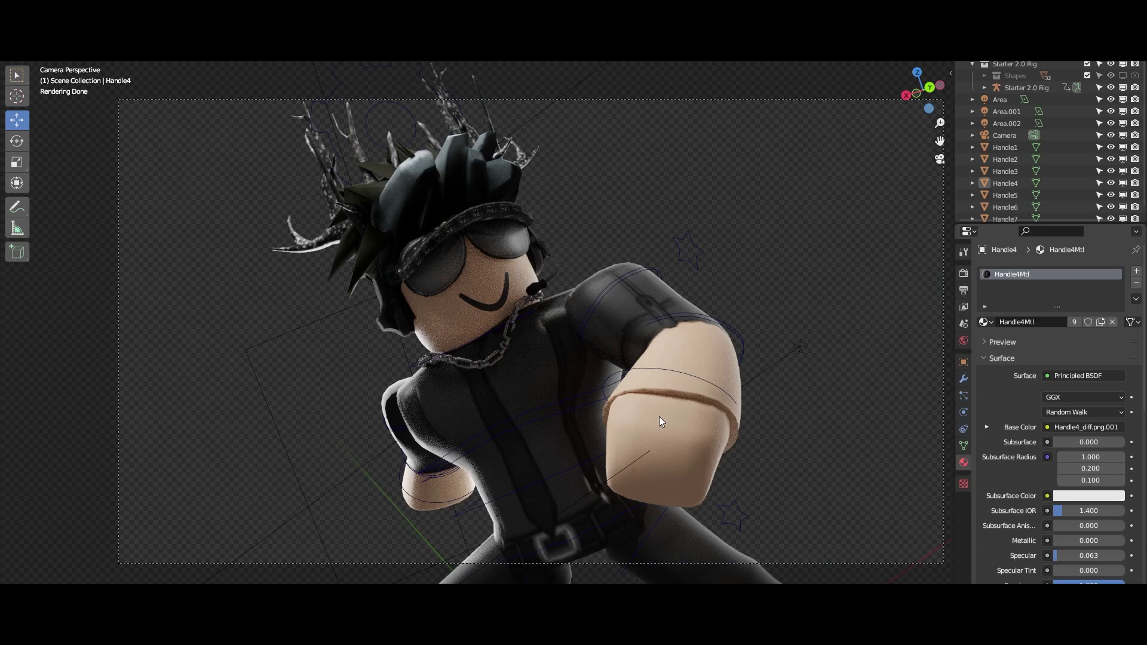